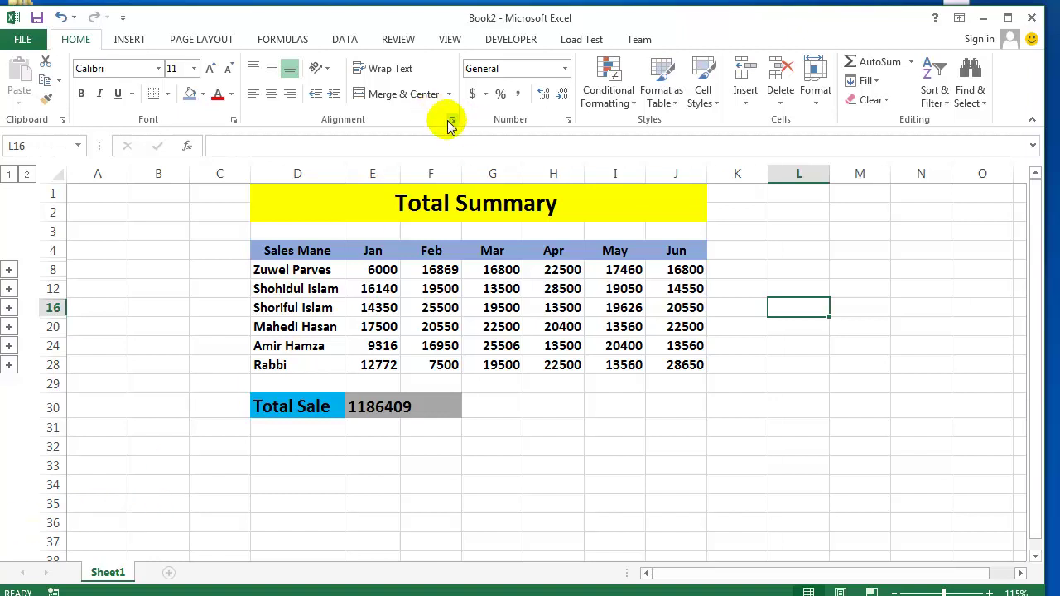
Examine the jan 2016 workbook, then the formula behind the first January total in cell E8 of Book2's Total Summary
click(348, 42)
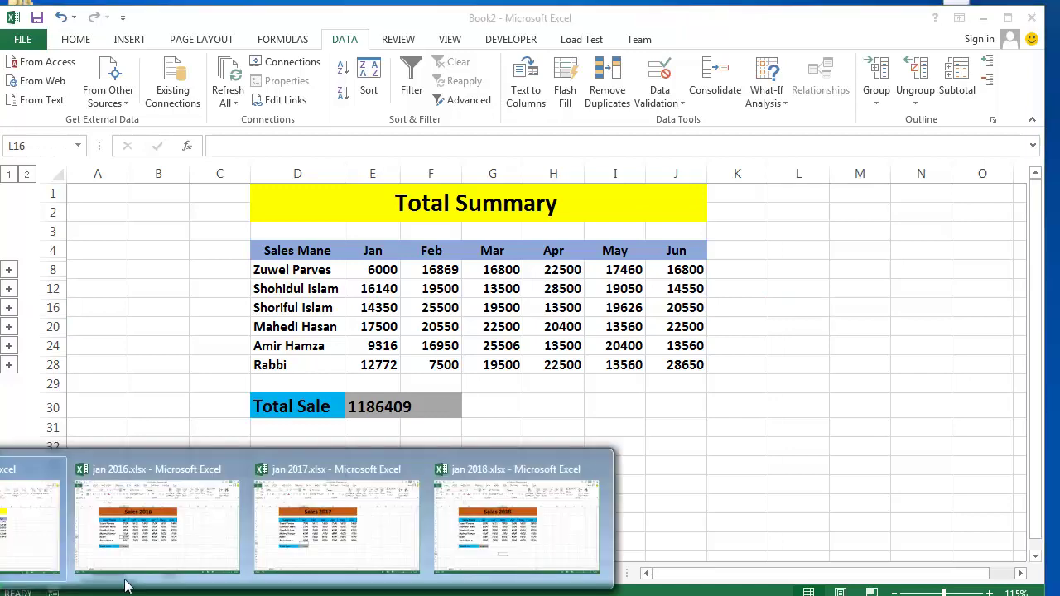
click(149, 534)
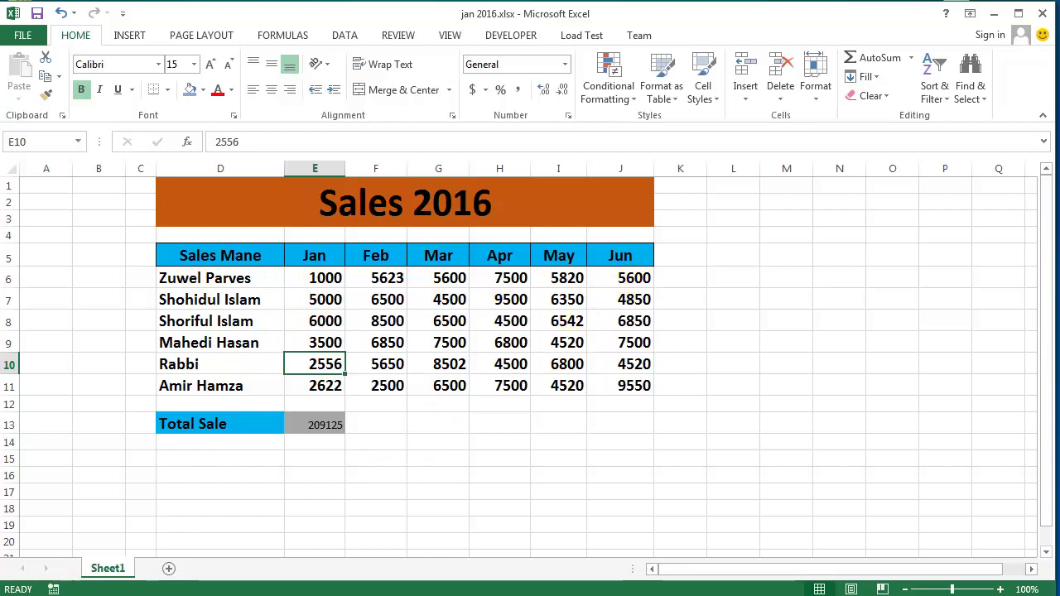
mouse_move(68, 581)
click(38, 542)
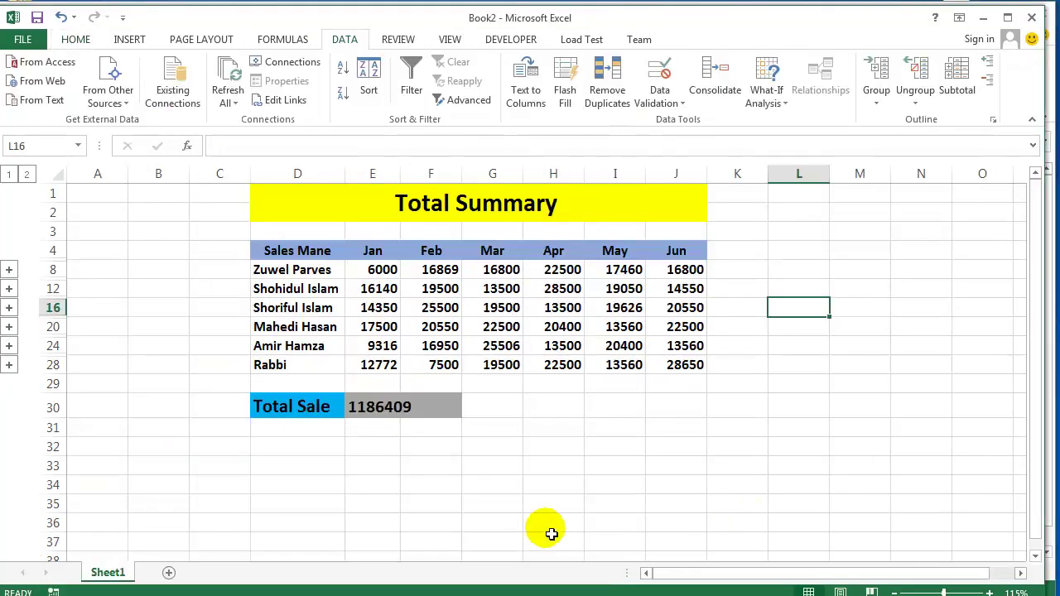
click(546, 523)
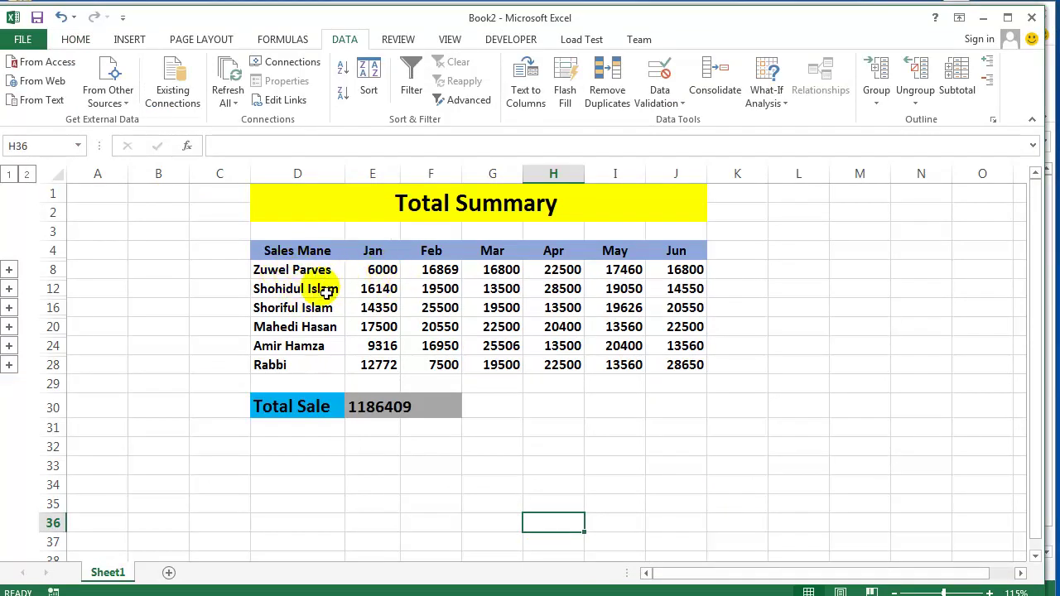
click(383, 273)
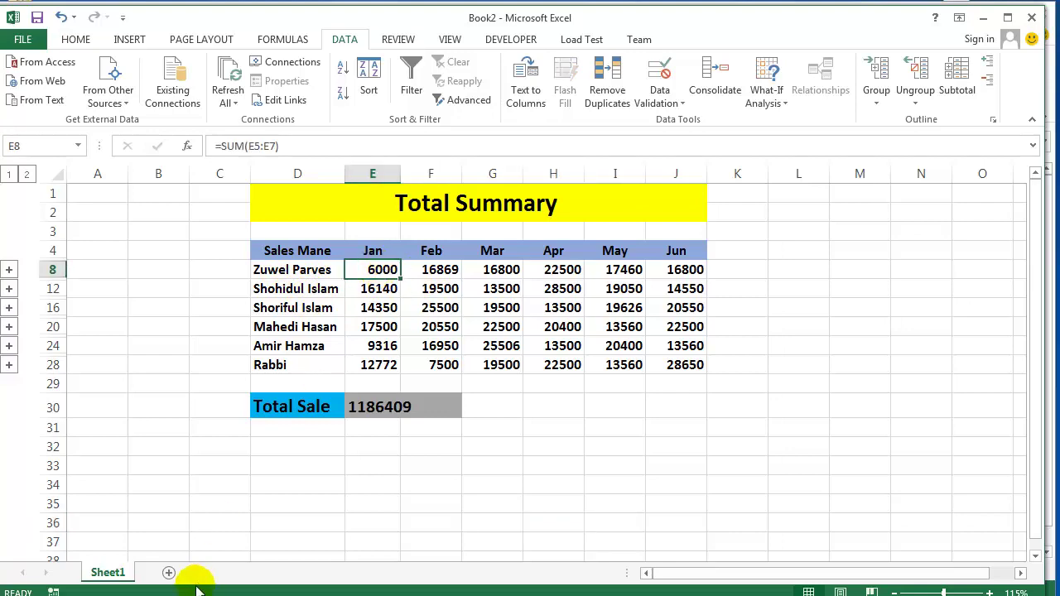
Review the sales tables in the jan 2016, jan 2017 and jan 2018 workbooks and return to Book2's summary
mouse_move(246, 595)
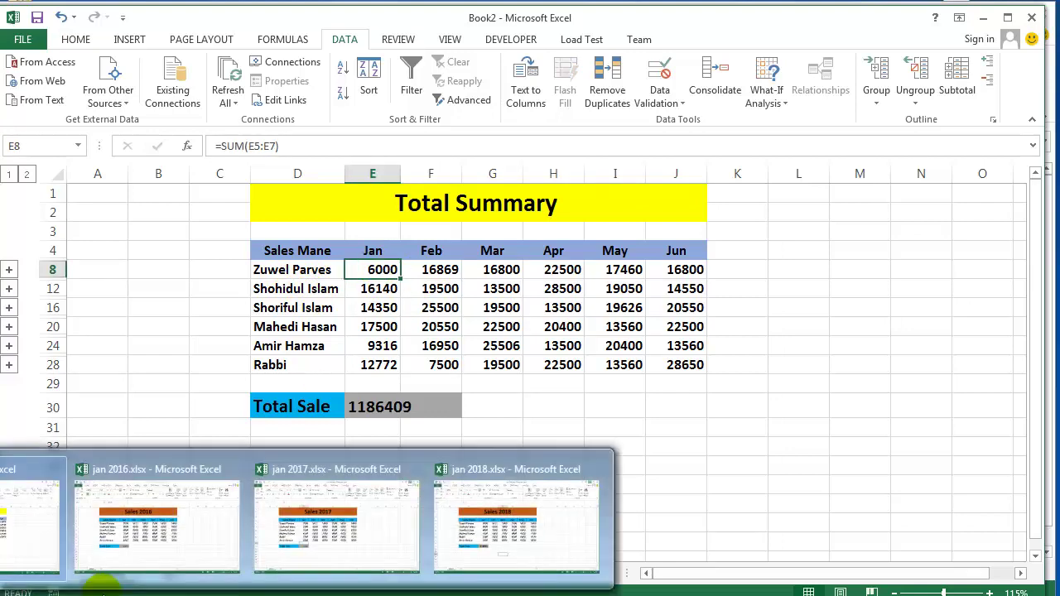
click(171, 549)
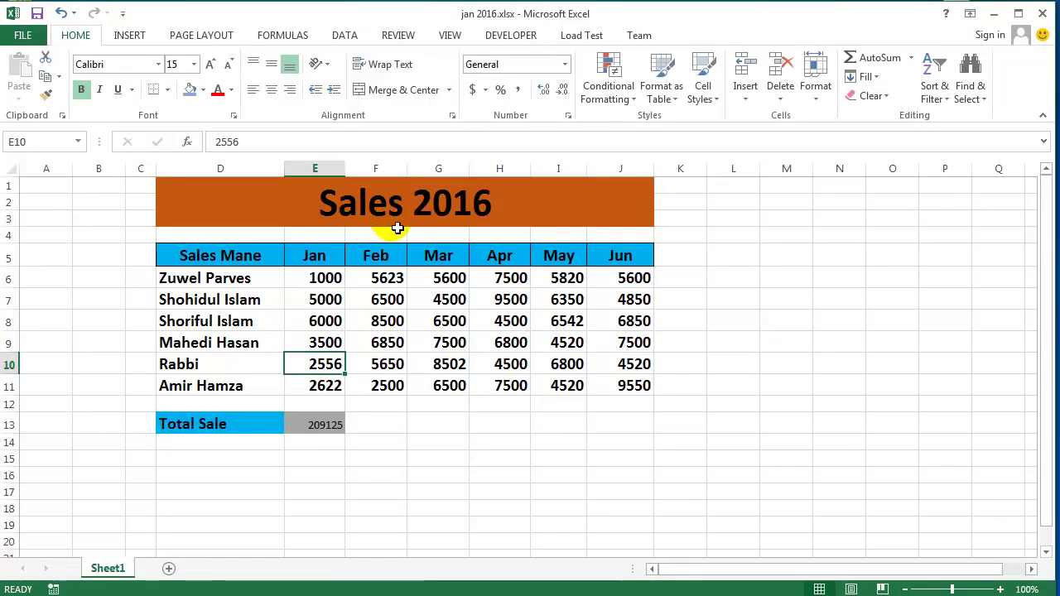
mouse_move(246, 594)
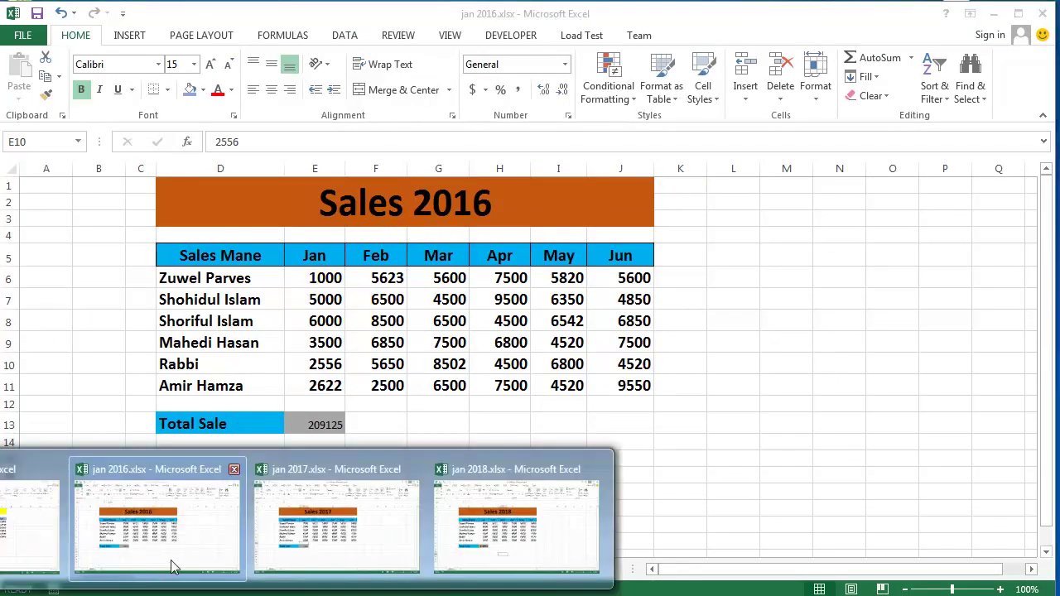
click(324, 540)
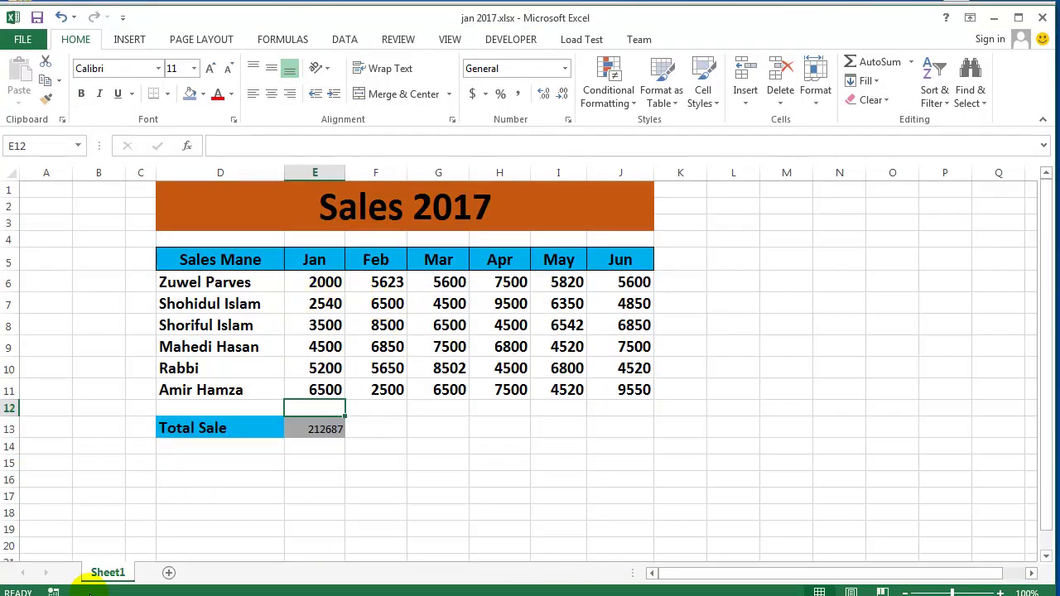
mouse_move(246, 595)
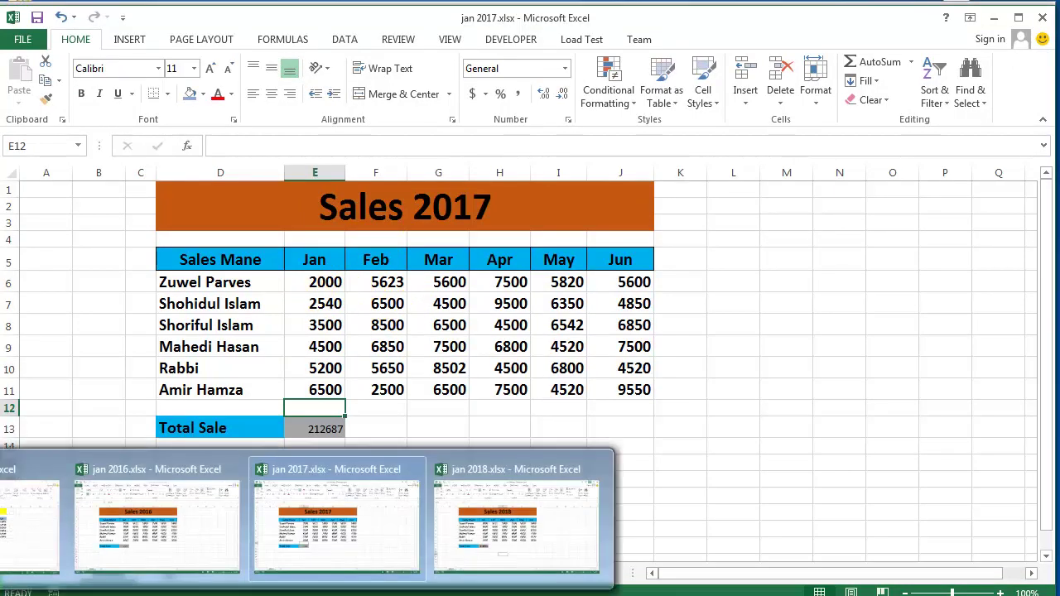
click(562, 532)
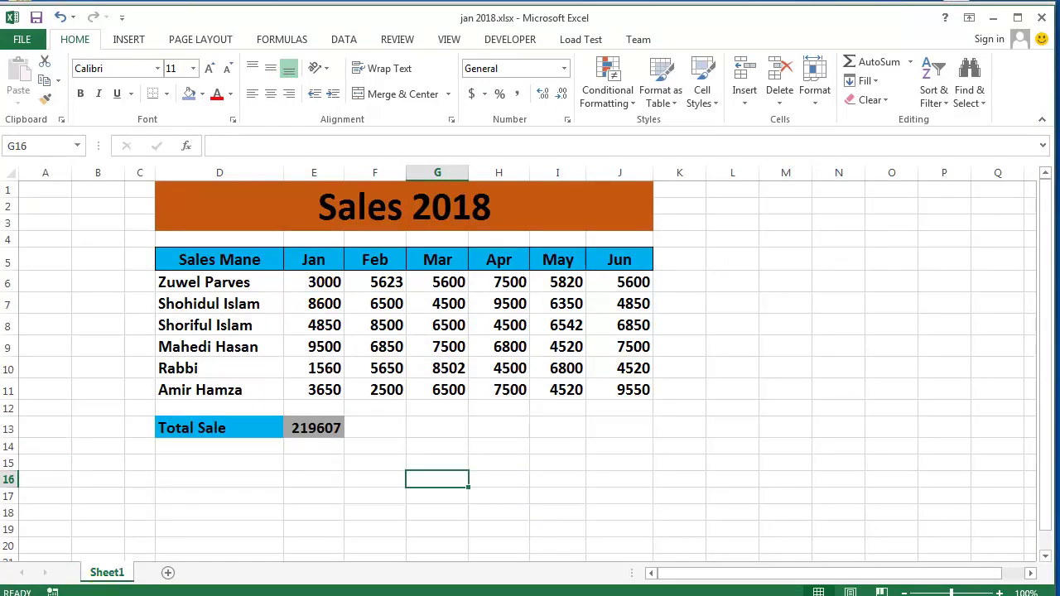
mouse_move(246, 594)
click(45, 518)
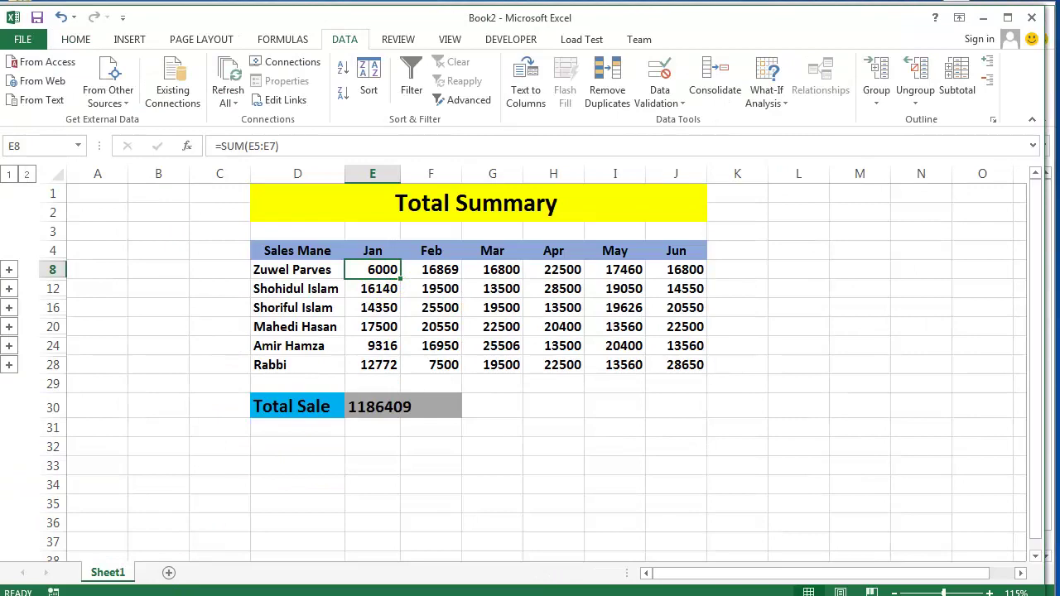
In the jan 2016 workbook, set the first salesperson's January sales in cell E6 to 3000
mouse_move(246, 595)
click(212, 524)
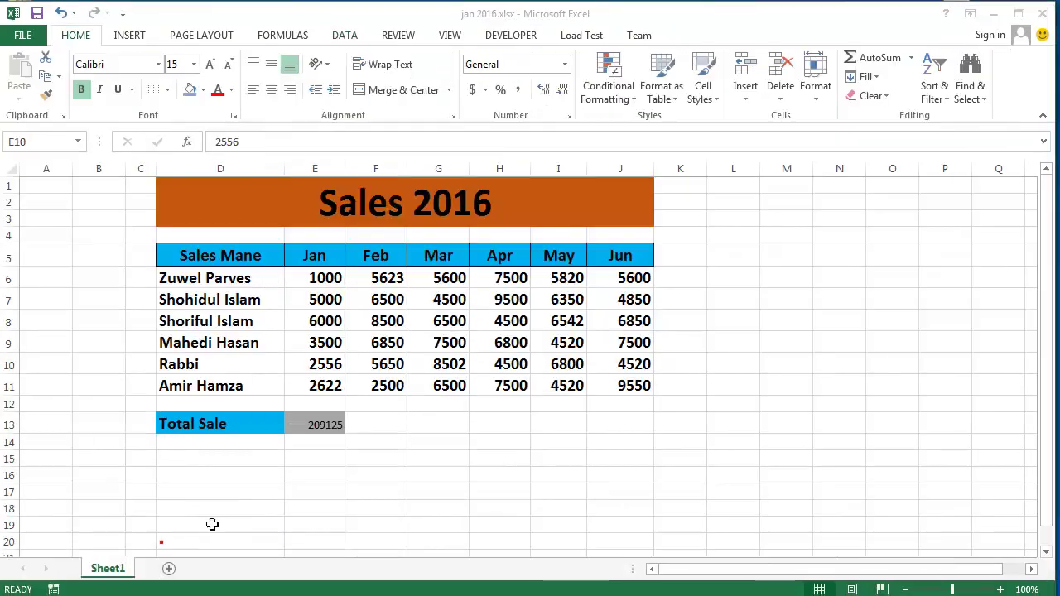
click(317, 282)
text(30)
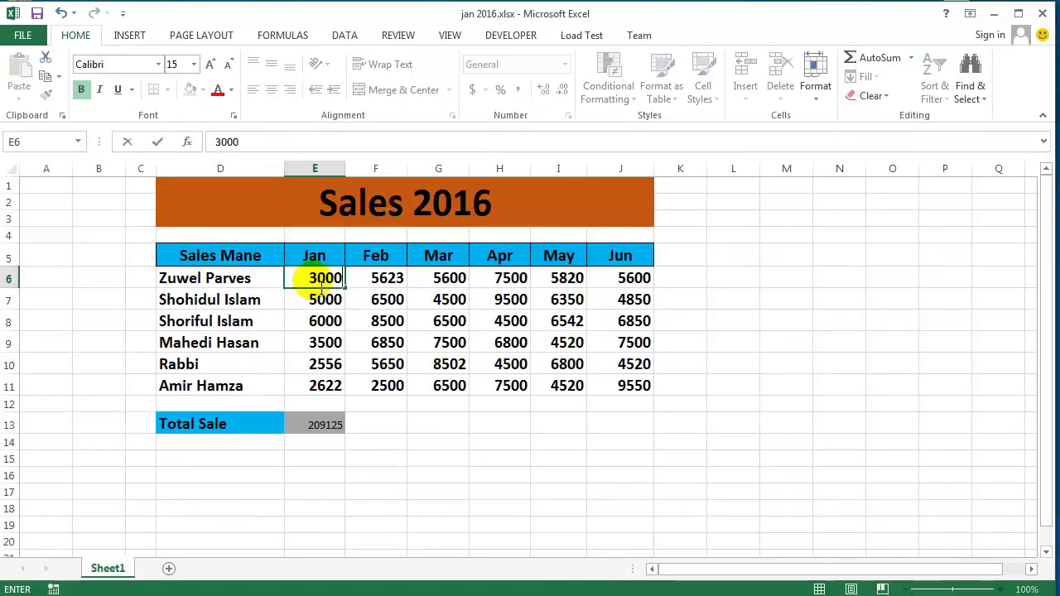
key(Return)
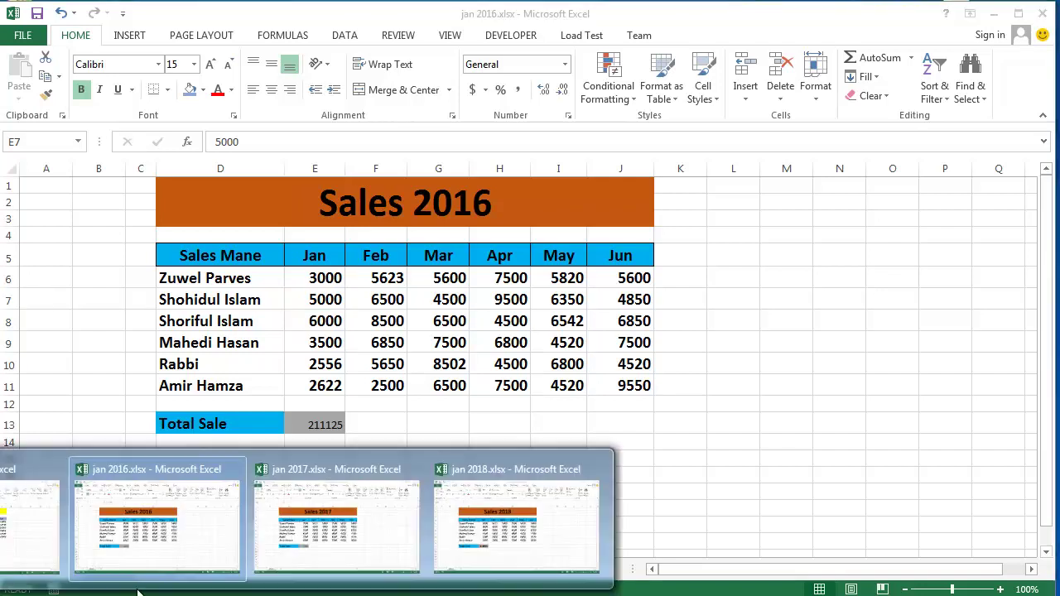
In the jan 2017 workbook, set the first salesperson's January sales in cell E6 to 3000
click(313, 530)
click(325, 282)
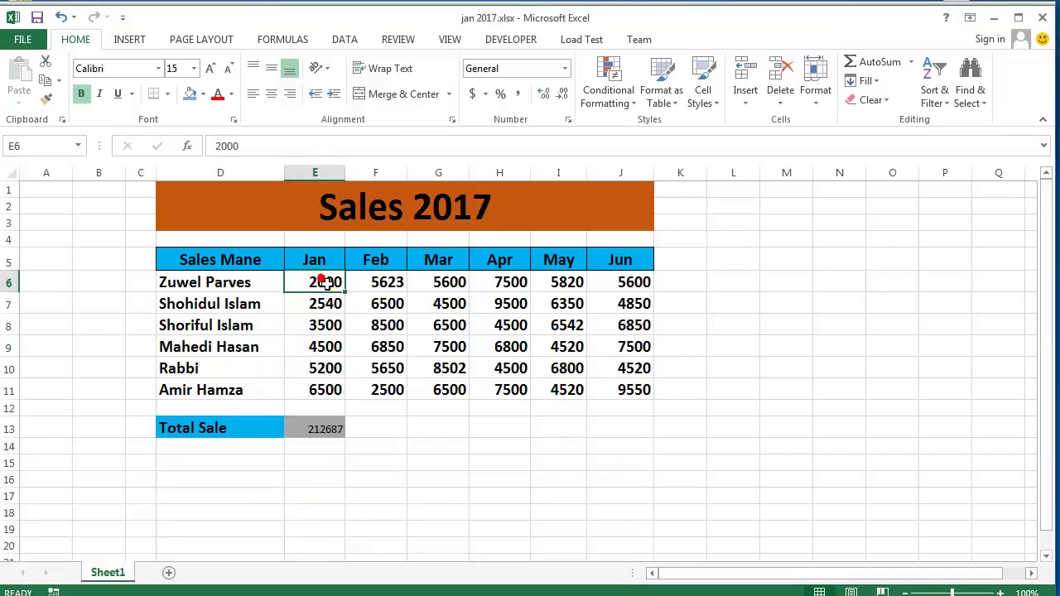
text(3)
key(Return)
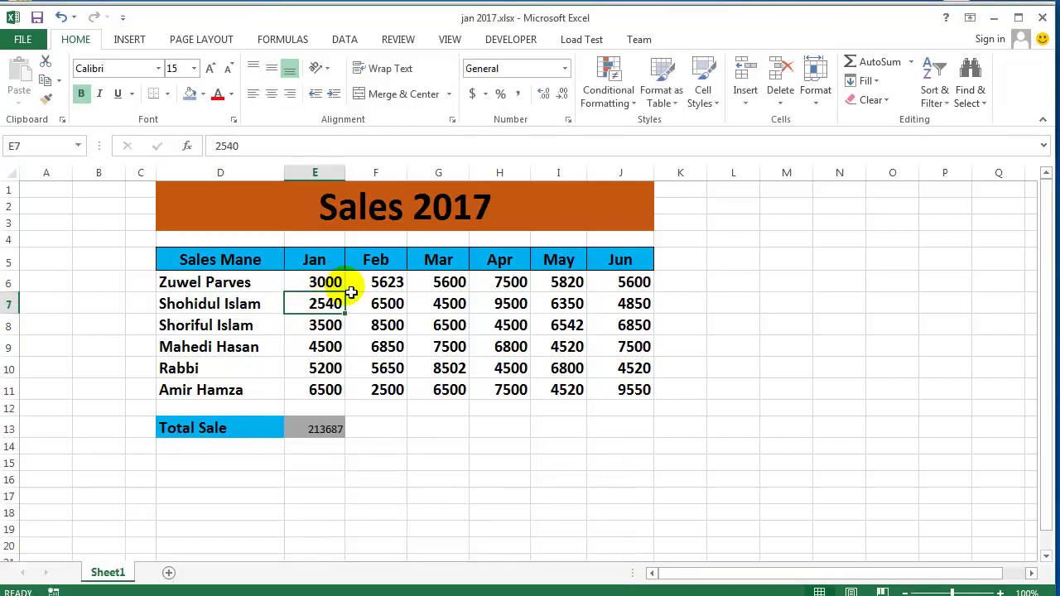
Check January cell E6 in the jan 2018 workbook and the linked January total in Book2's summary
click(549, 495)
click(324, 283)
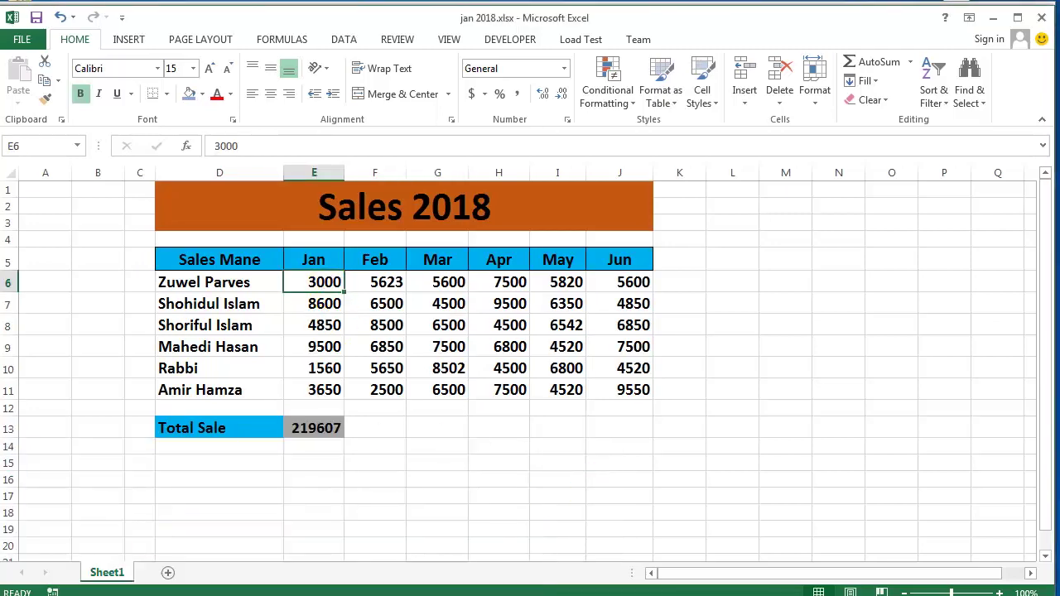
click(10, 530)
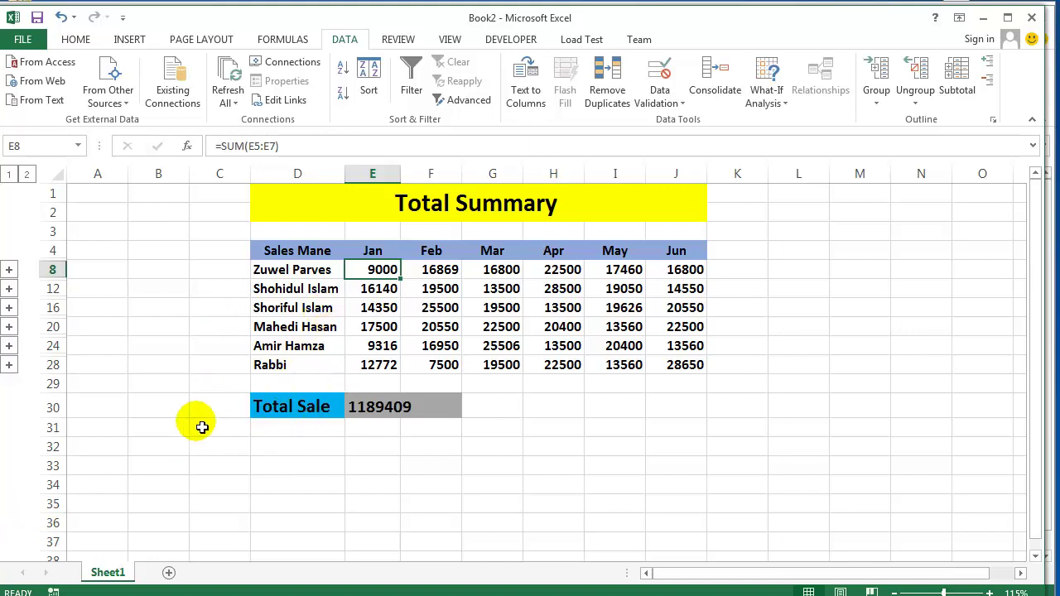
Minimize the open workbook windows to reach the New folder (2) window on the desktop
click(133, 595)
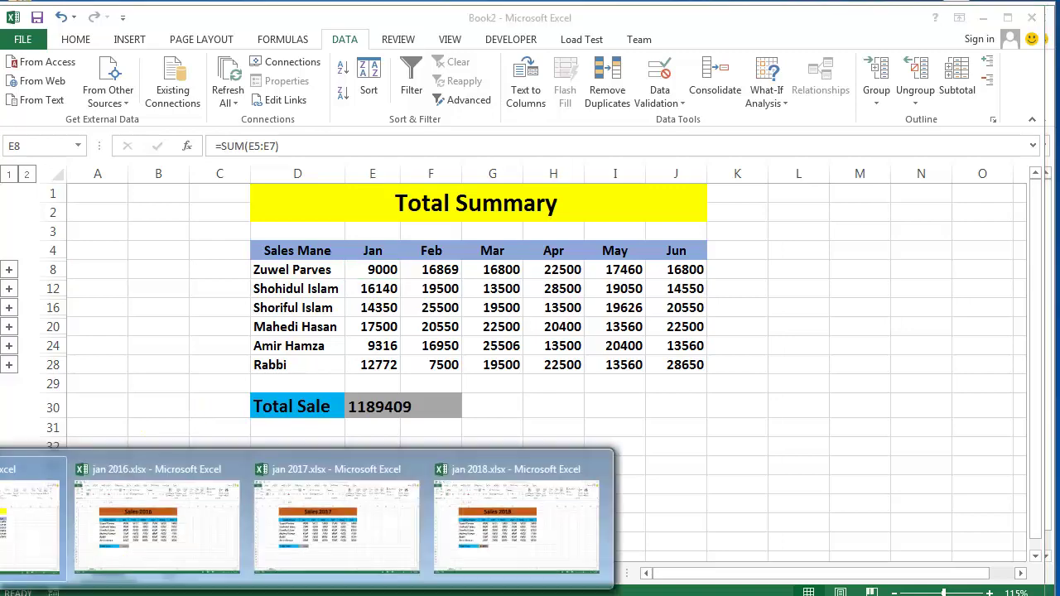
click(152, 545)
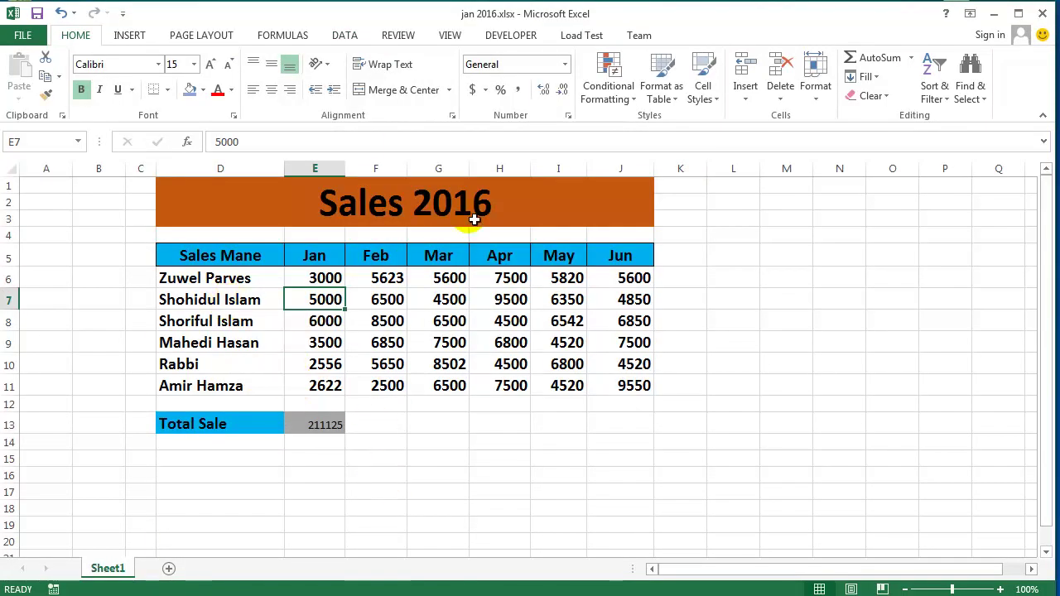
click(992, 13)
click(990, 16)
click(989, 17)
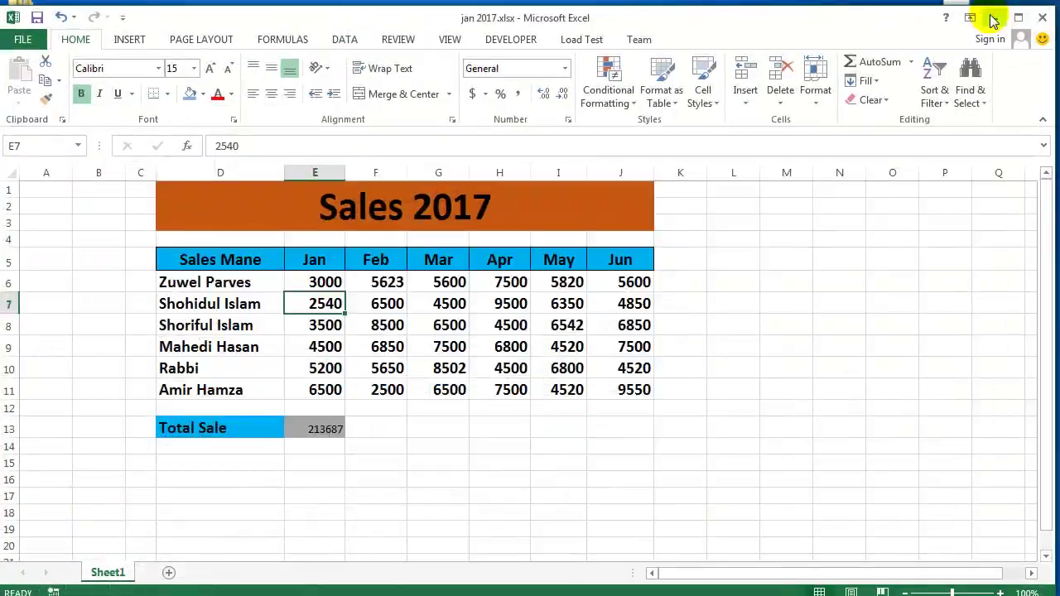
click(990, 17)
click(438, 298)
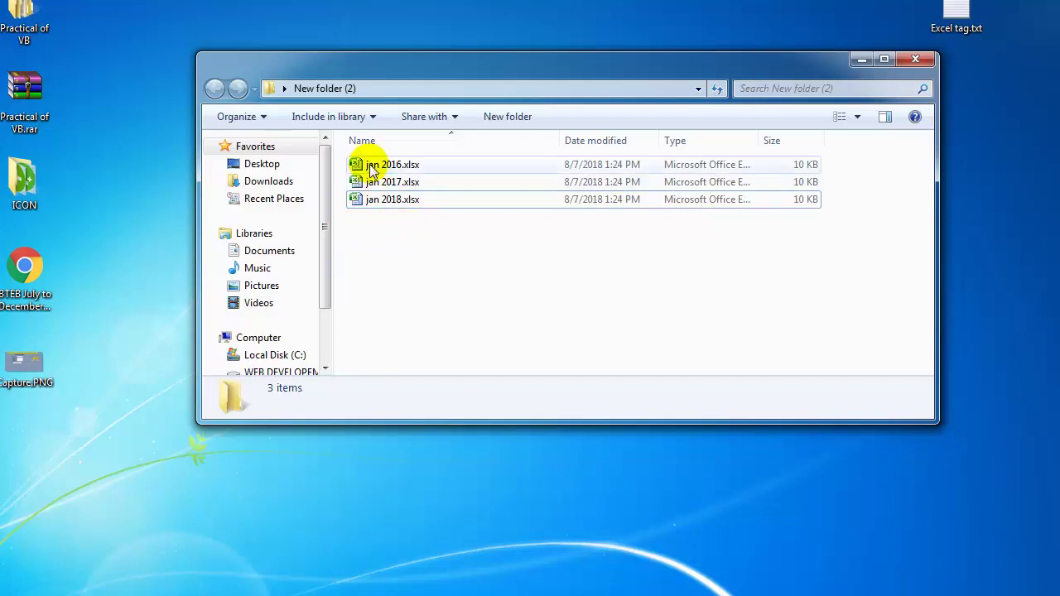
Open jan 2016.xlsx, jan 2017.xlsx and jan 2018.xlsx together from New folder (2), declining to reopen the workbooks already open
drag(416, 253, 346, 141)
click(406, 240)
drag(435, 253, 397, 164)
right_click(399, 165)
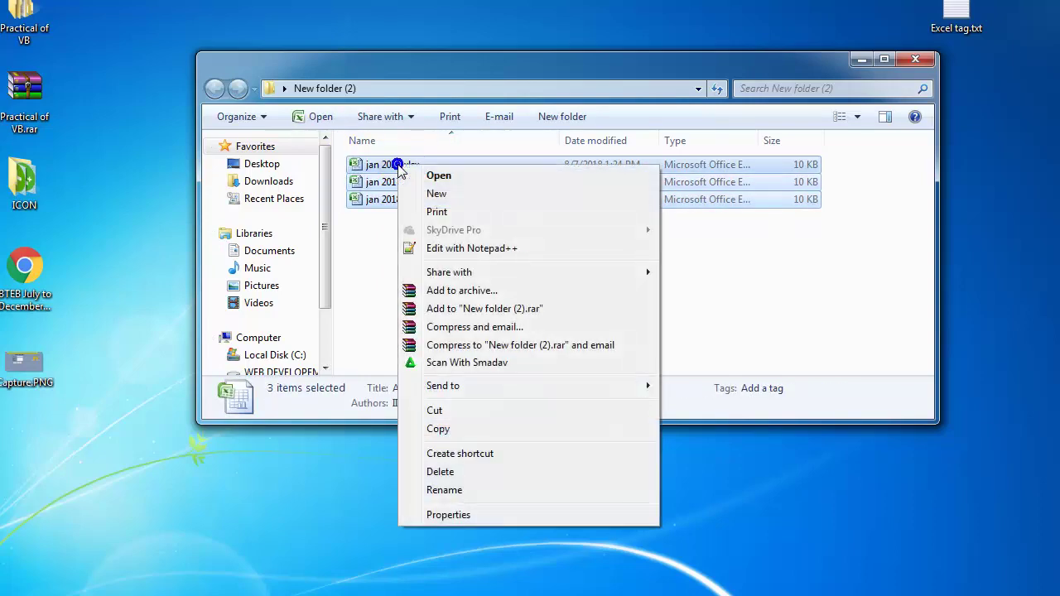
click(436, 176)
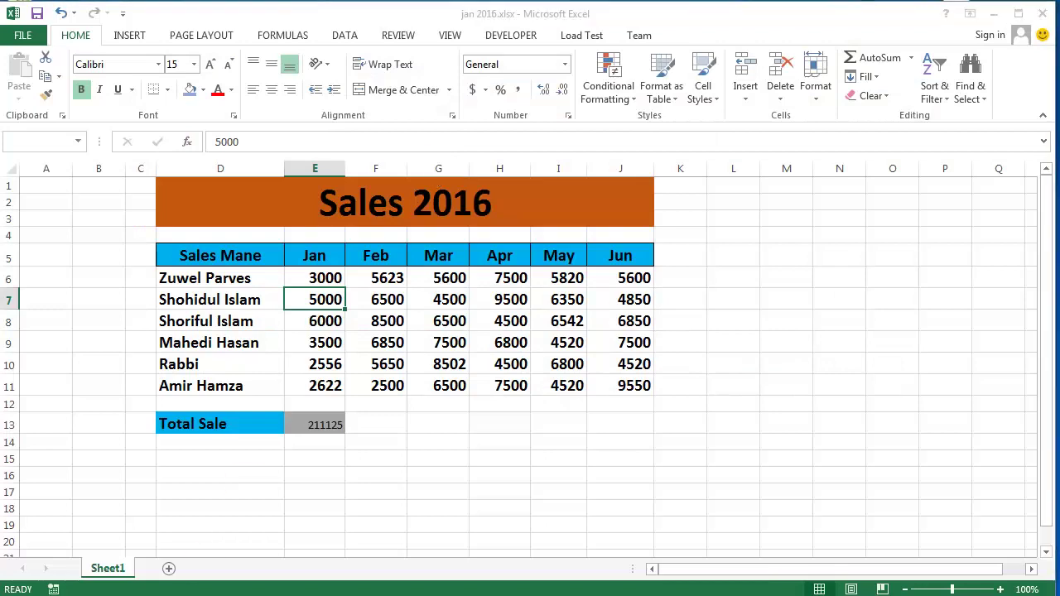
click(521, 292)
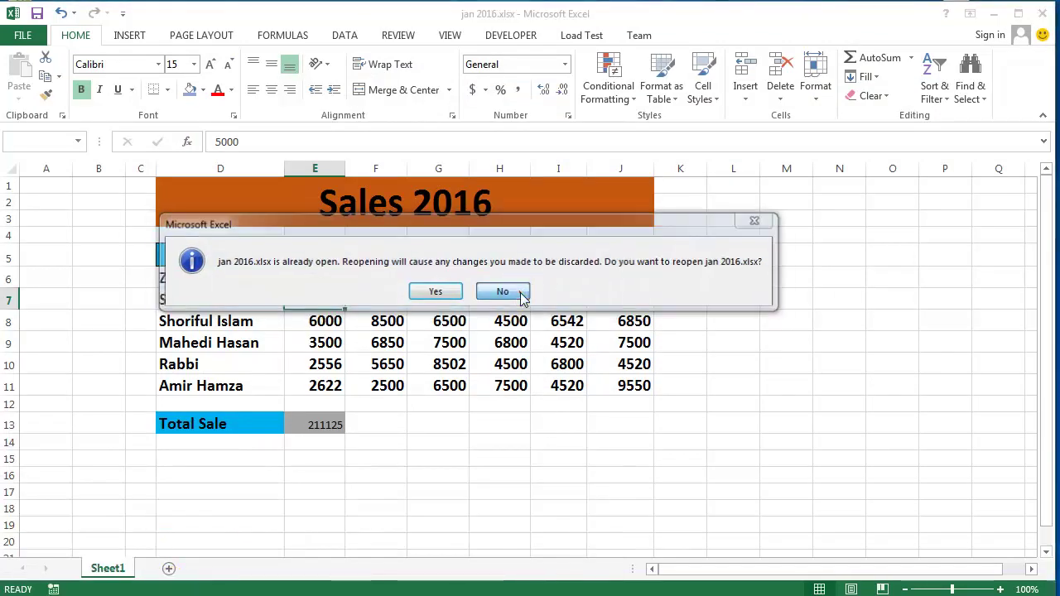
click(505, 290)
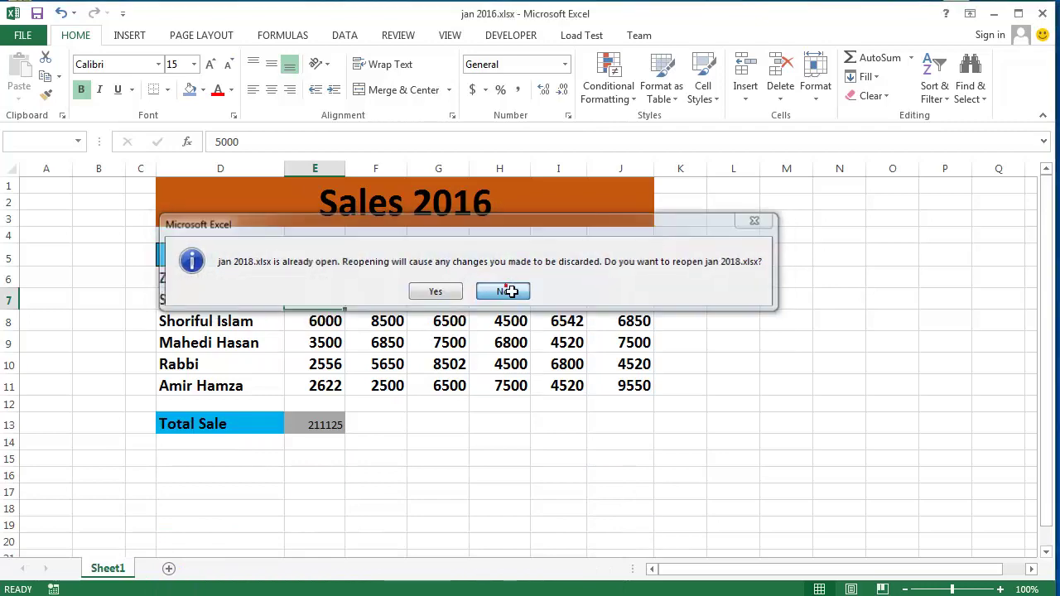
click(505, 291)
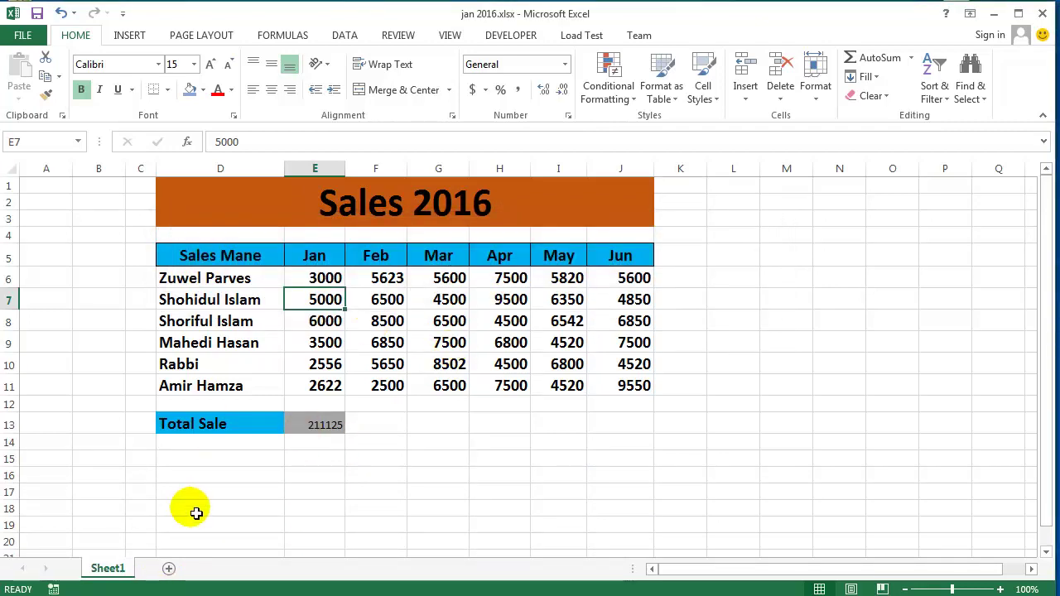
Switch to Book2 and add a new blank worksheet after Sheet1
click(251, 595)
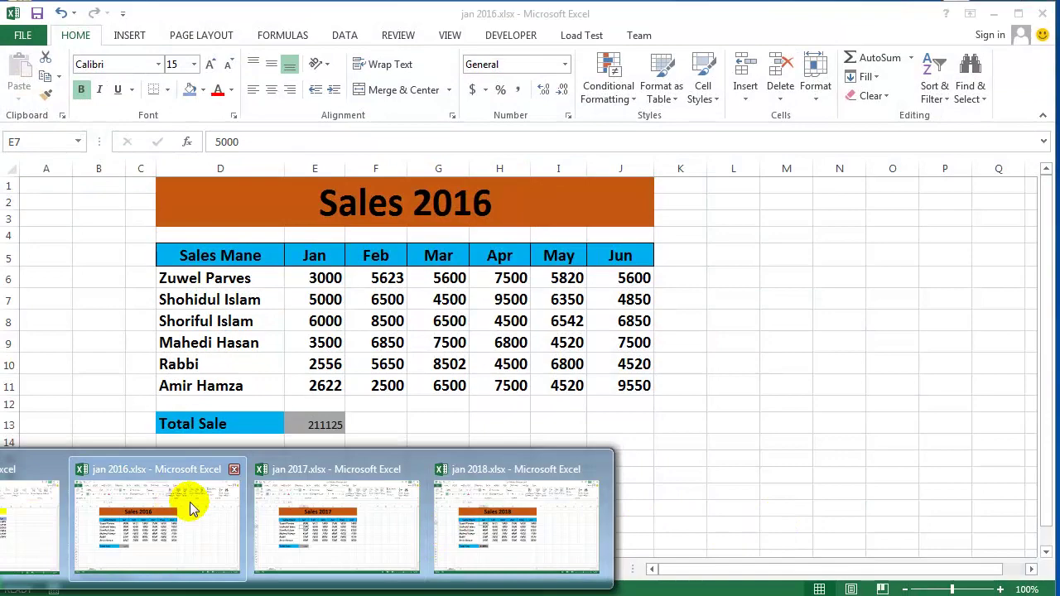
mouse_move(264, 524)
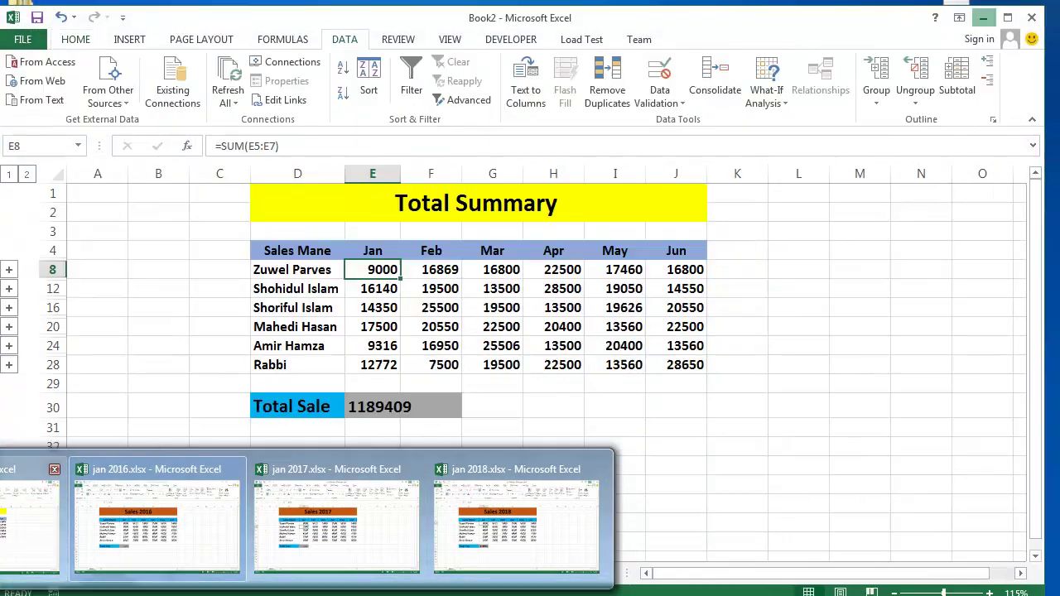
click(29, 522)
click(431, 500)
click(733, 414)
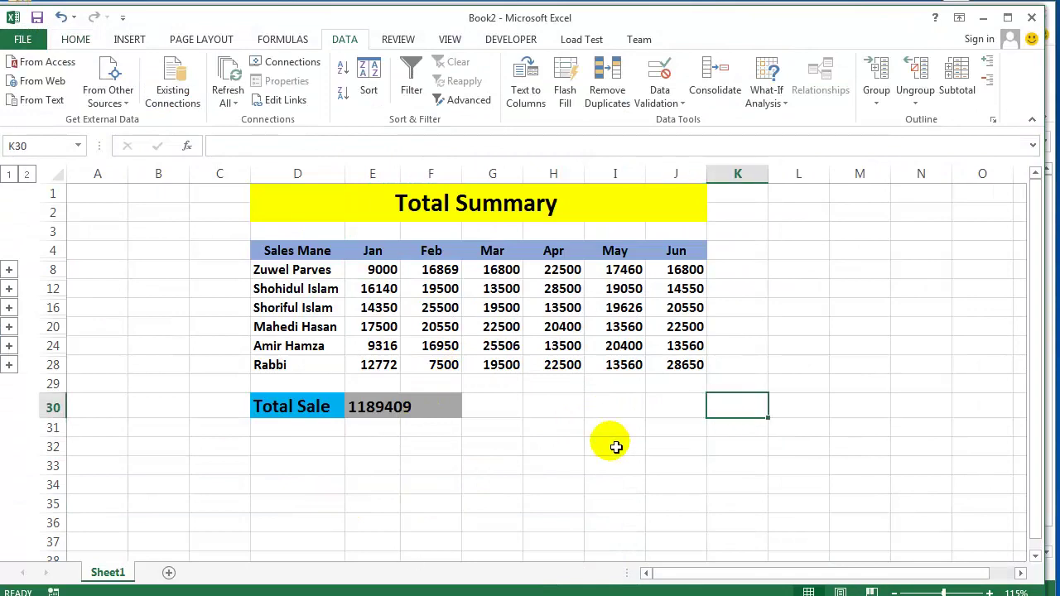
click(169, 572)
click(474, 458)
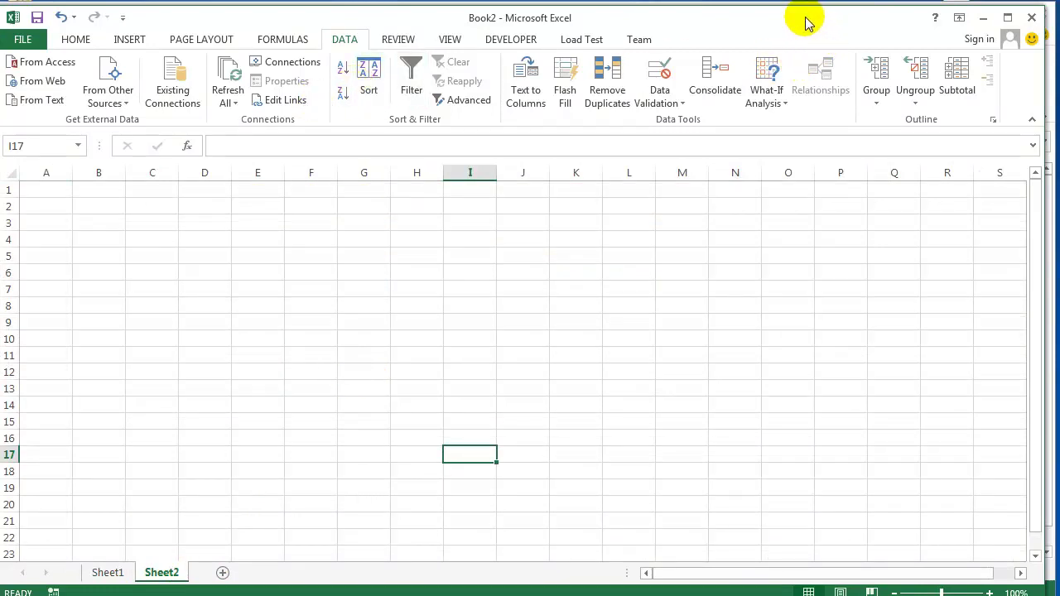
Reposition the Book2 and jan 2016 workbook windows on the screen and return to Book2's blank worksheet
drag(800, 20, 818, 15)
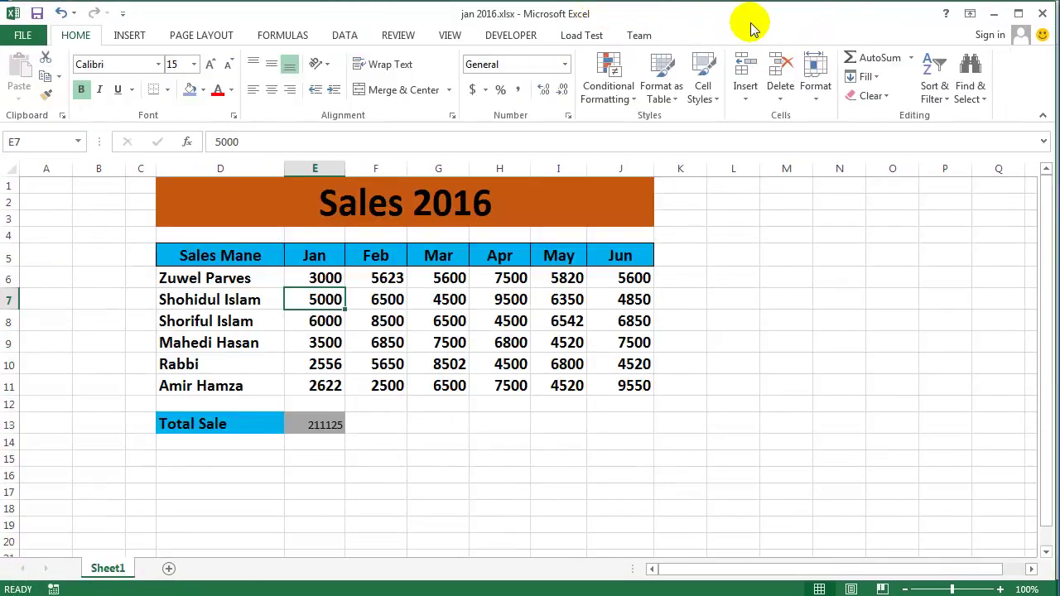
drag(757, 20, 758, 18)
click(83, 595)
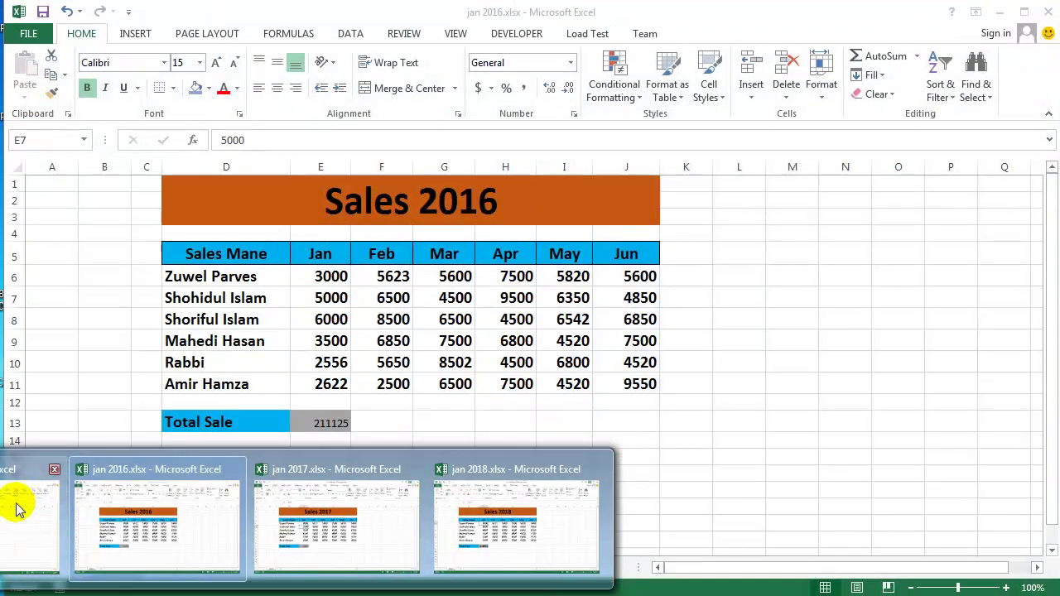
click(15, 502)
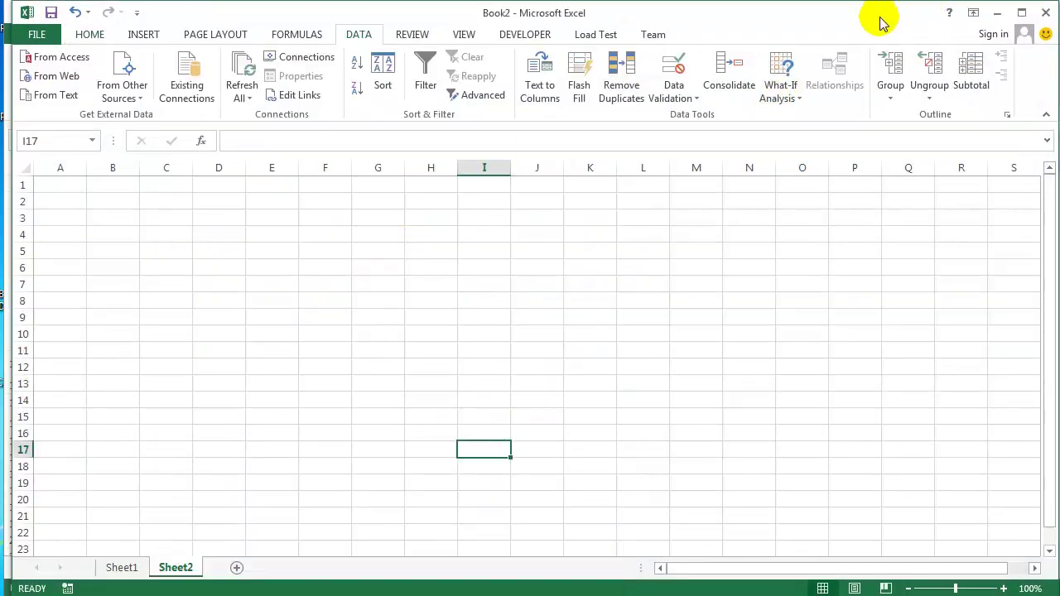
Start Consolidate from cell D3 of Book2's blank Sheet2, keeping Sum as the function
drag(876, 23, 869, 25)
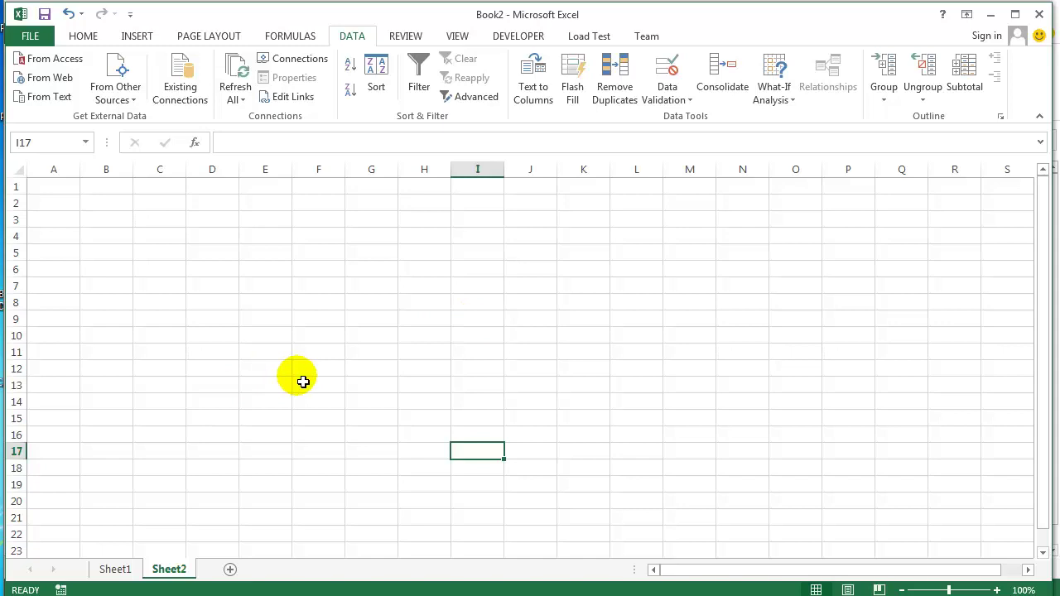
drag(364, 369, 361, 355)
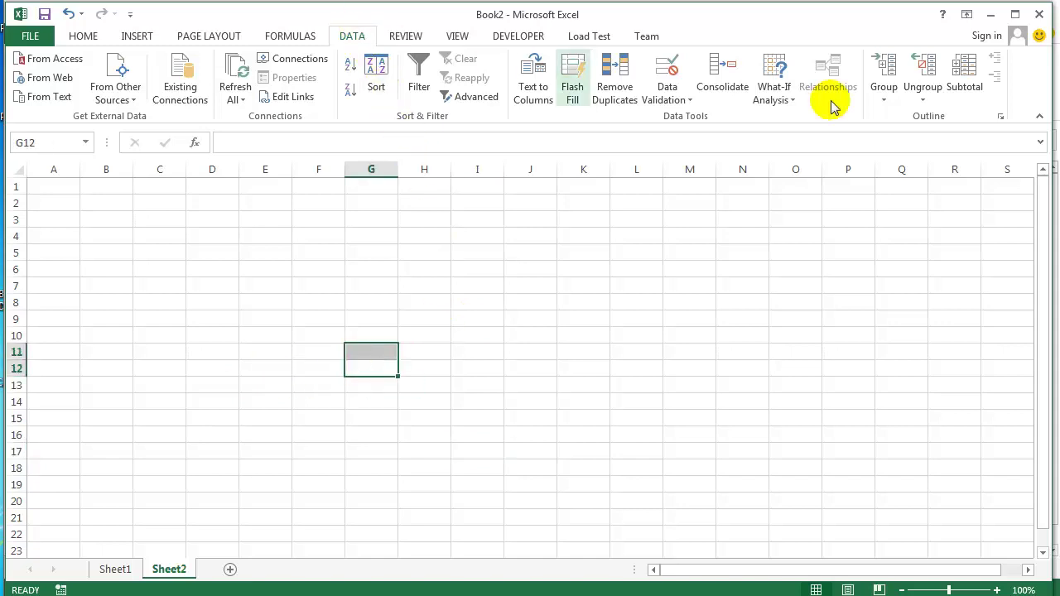
click(289, 282)
click(202, 224)
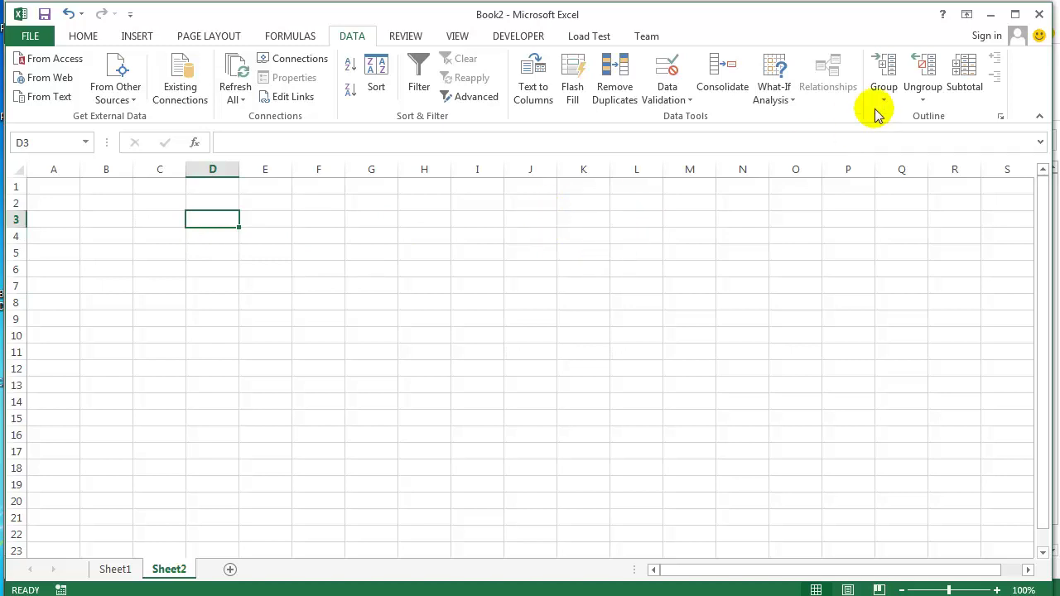
click(725, 82)
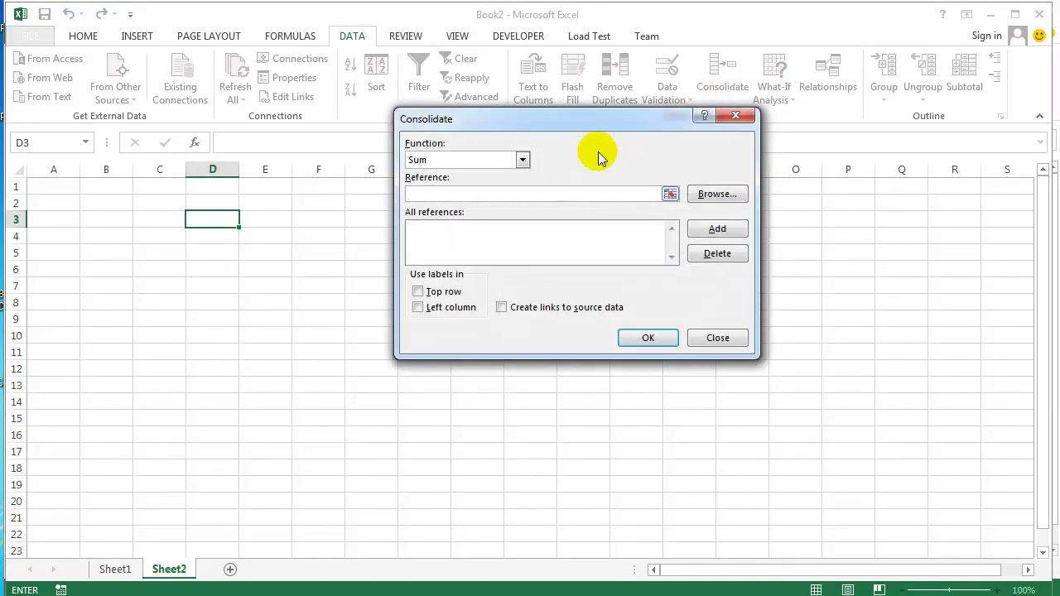
drag(584, 133, 489, 143)
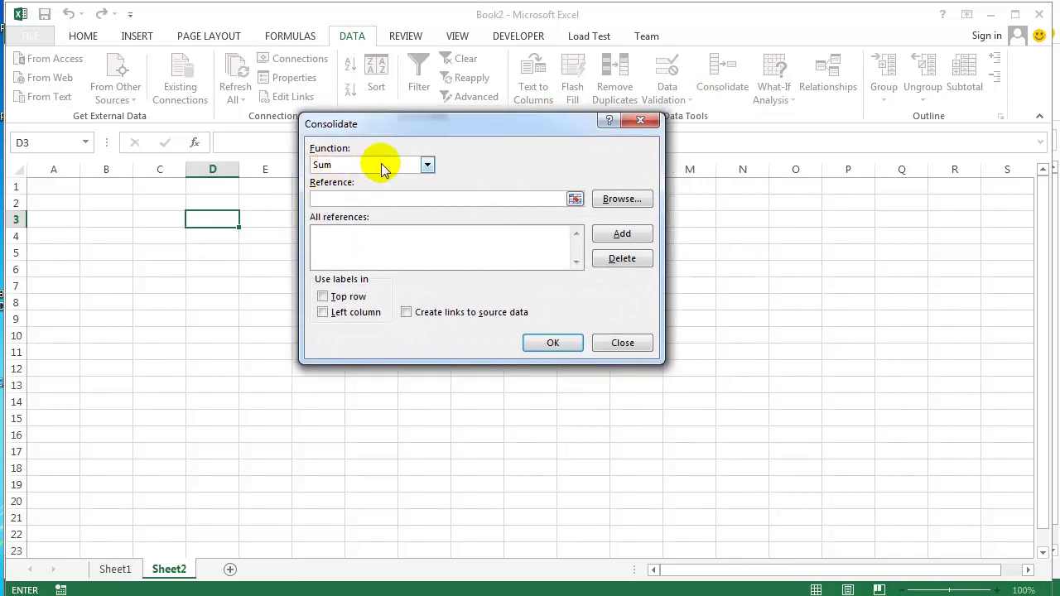
click(426, 167)
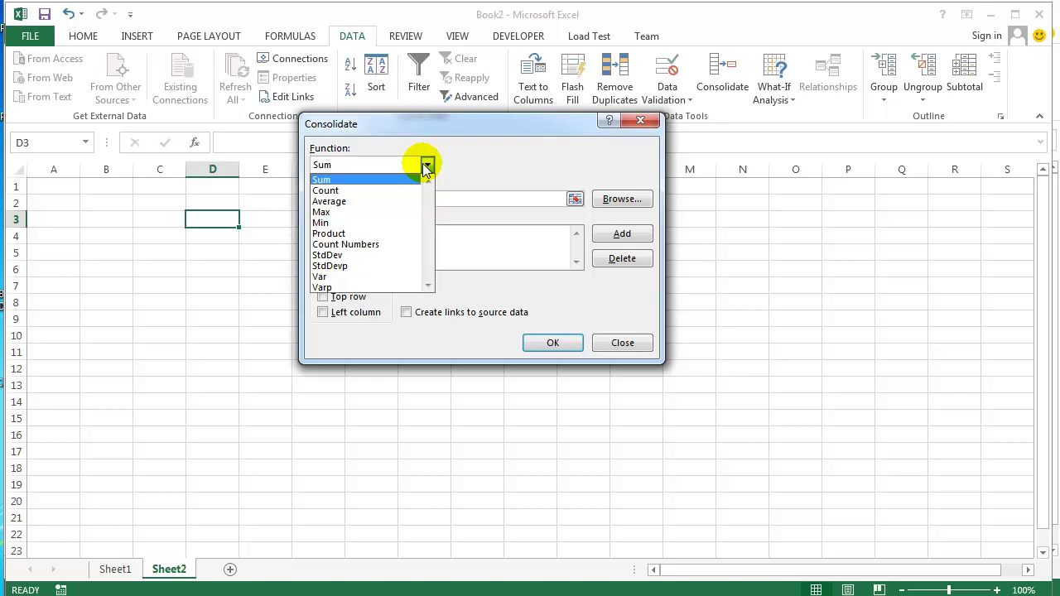
click(426, 166)
drag(502, 119, 484, 151)
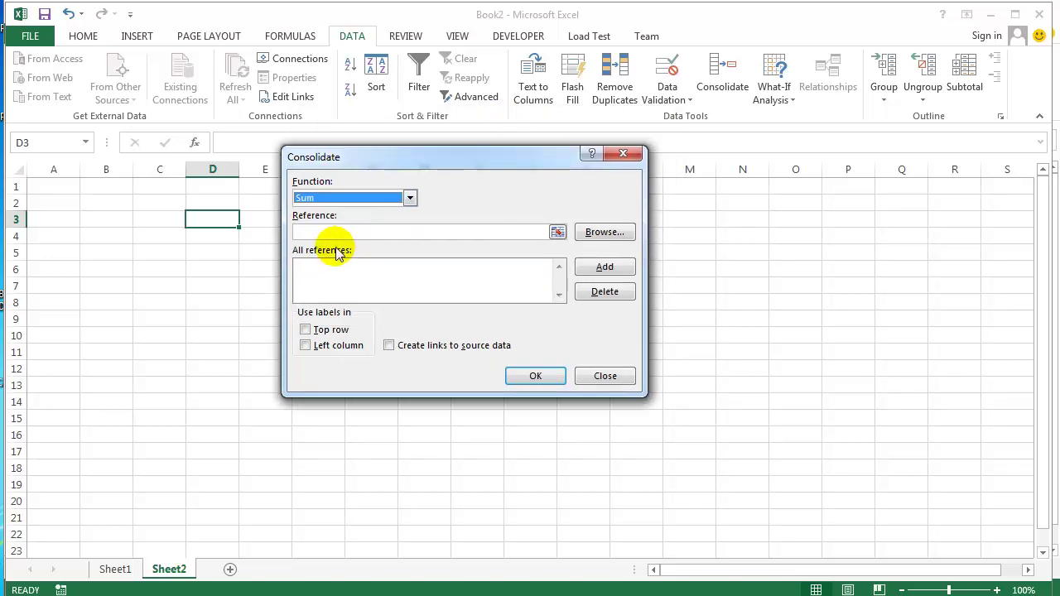
click(133, 595)
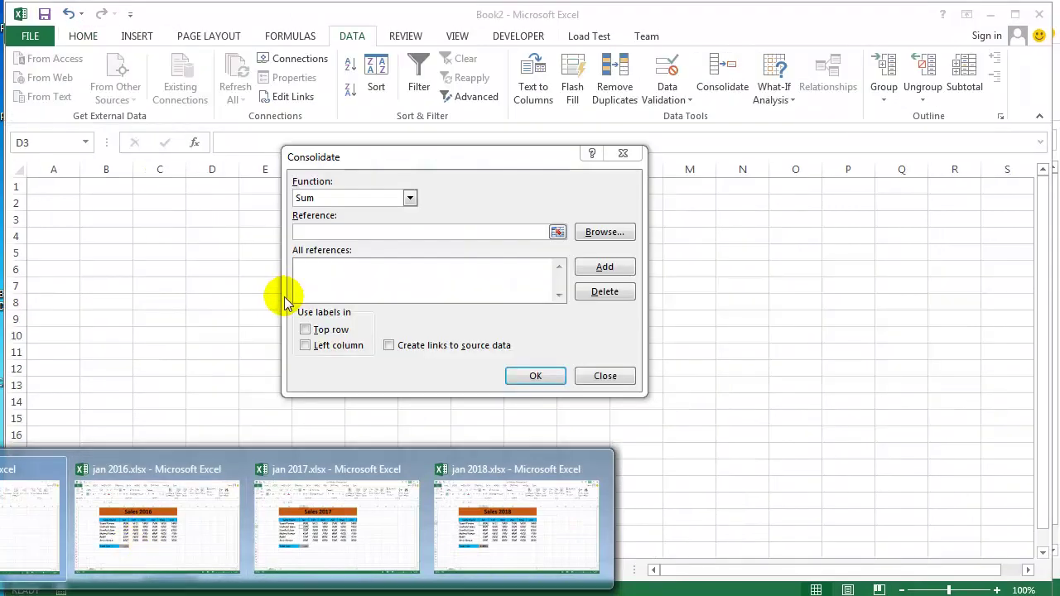
mouse_move(116, 543)
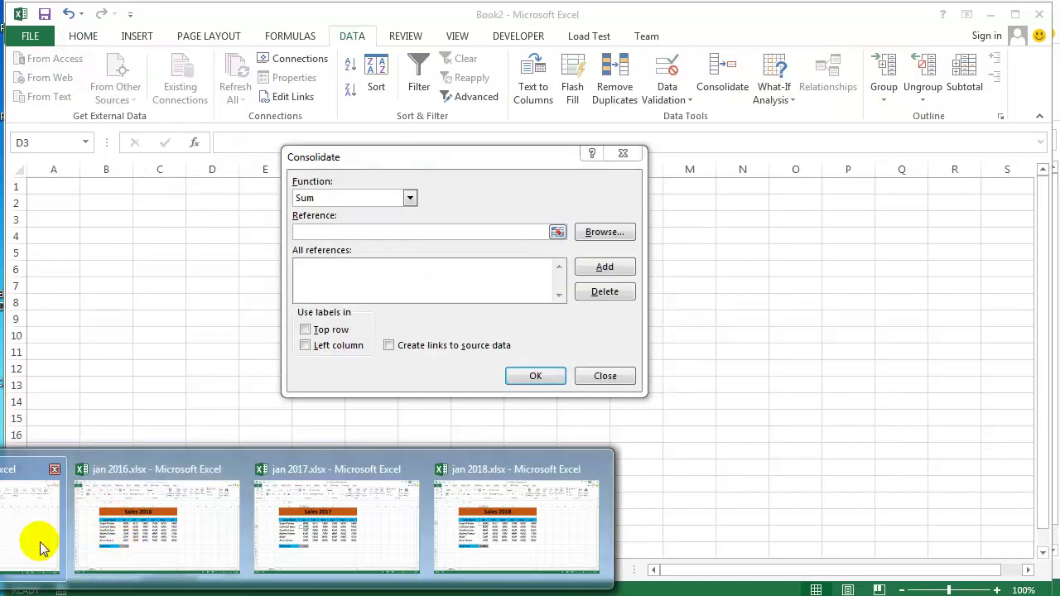
click(33, 534)
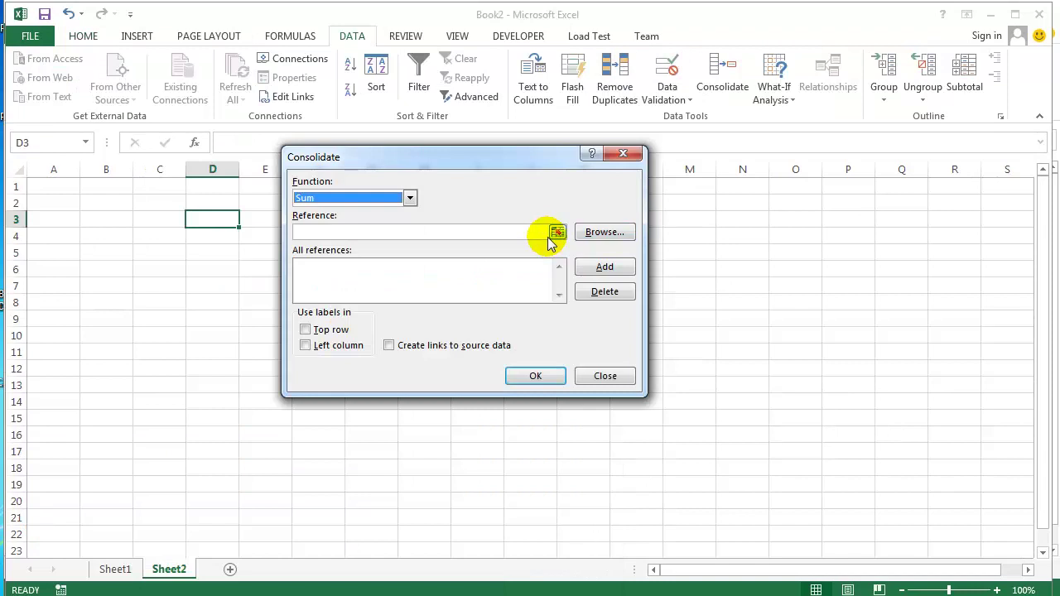
Try to add jan 2016.xlsx from New folder (2) as a whole-file consolidation reference, and clear the reference entry
click(366, 235)
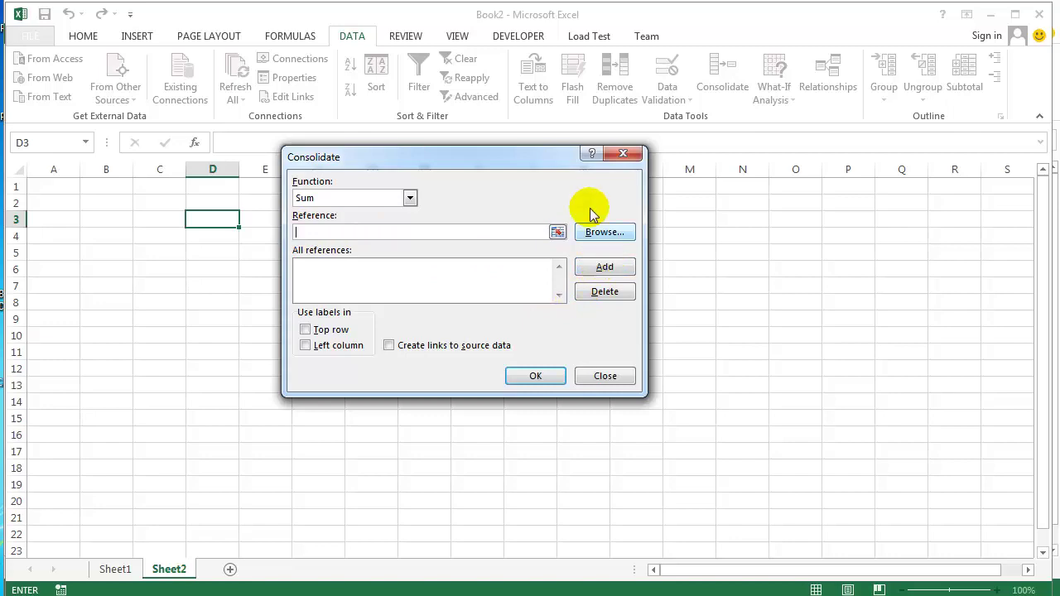
click(590, 233)
double_click(494, 284)
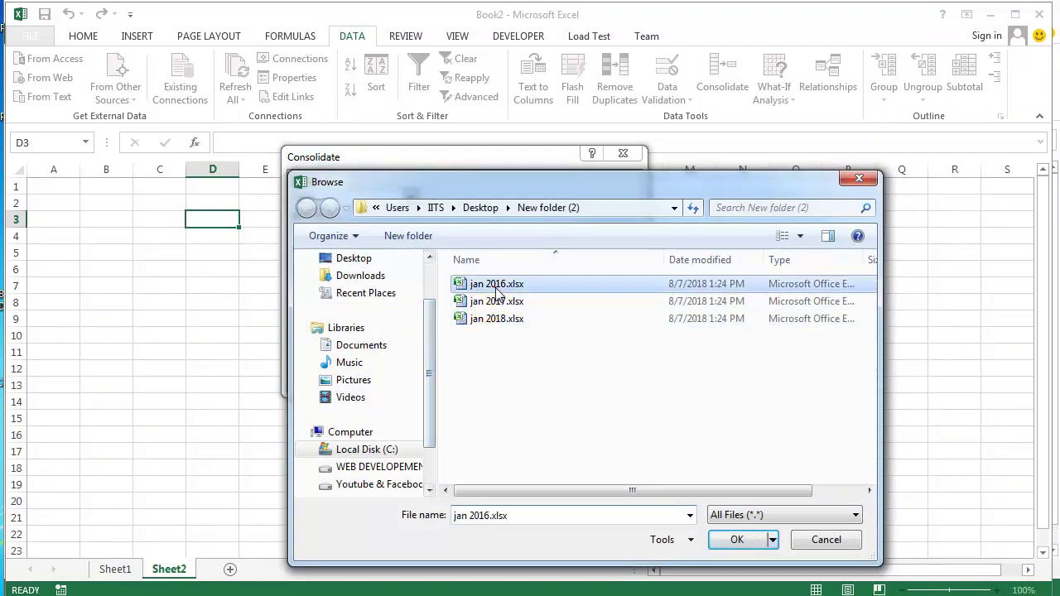
click(604, 267)
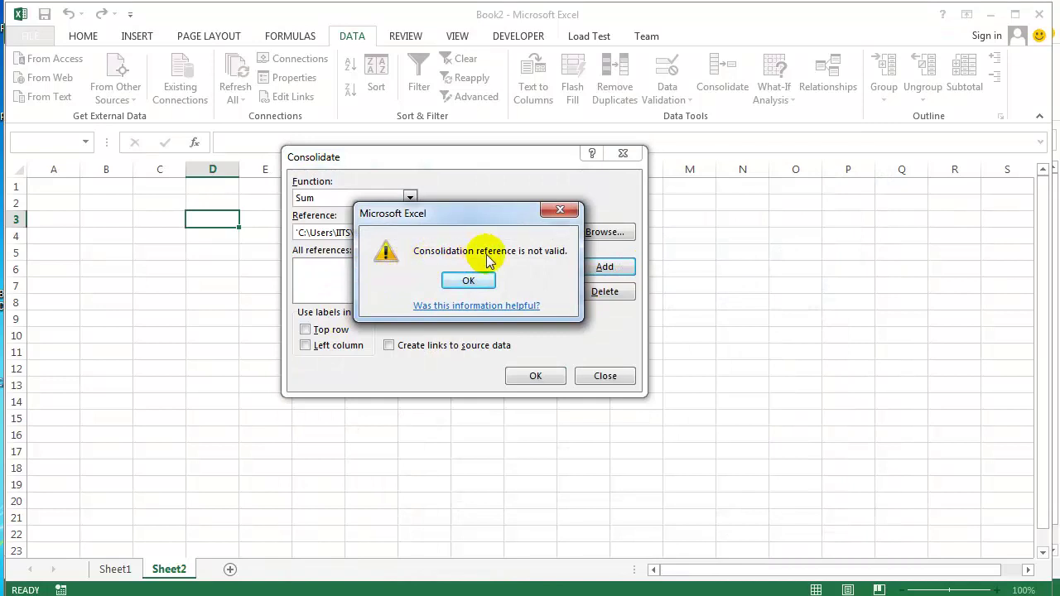
click(468, 281)
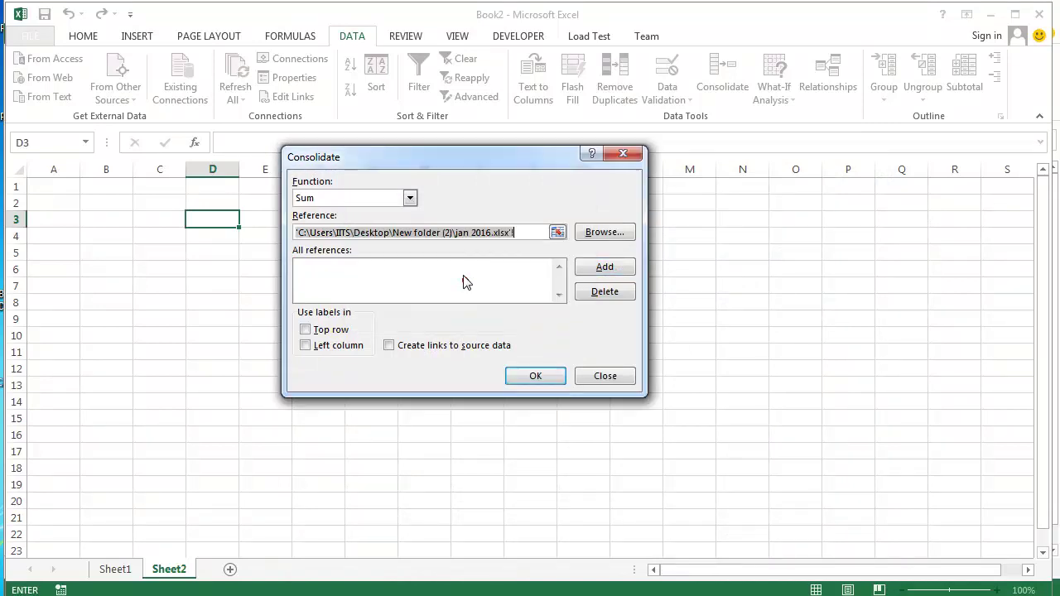
click(528, 239)
key(ctrl+a)
key(BackSpace)
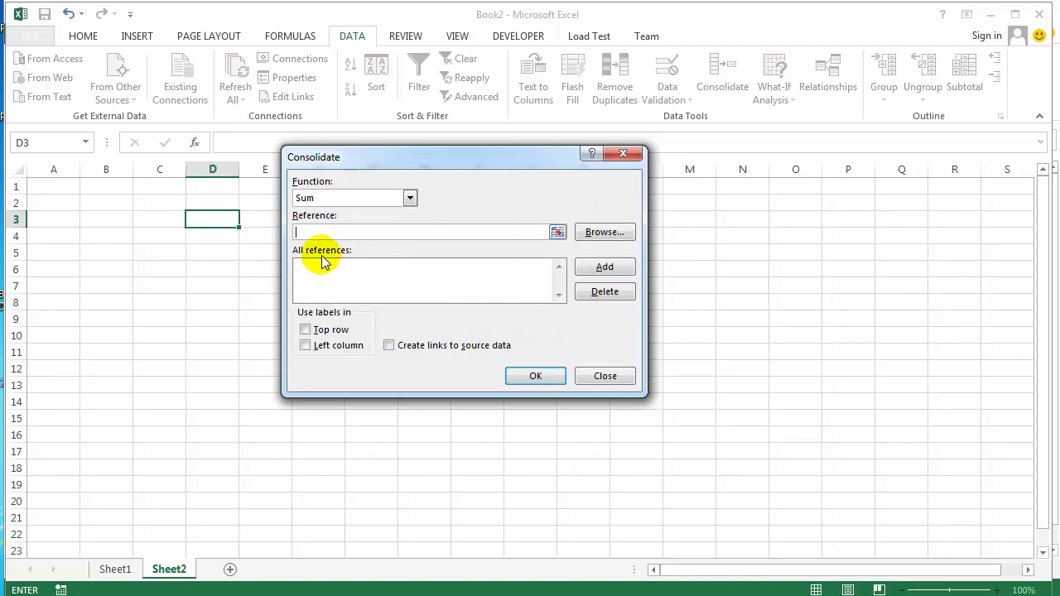
Add the sales table D5:J11 on Sheet1 of jan 2016.xlsx to the consolidation references
mouse_move(217, 594)
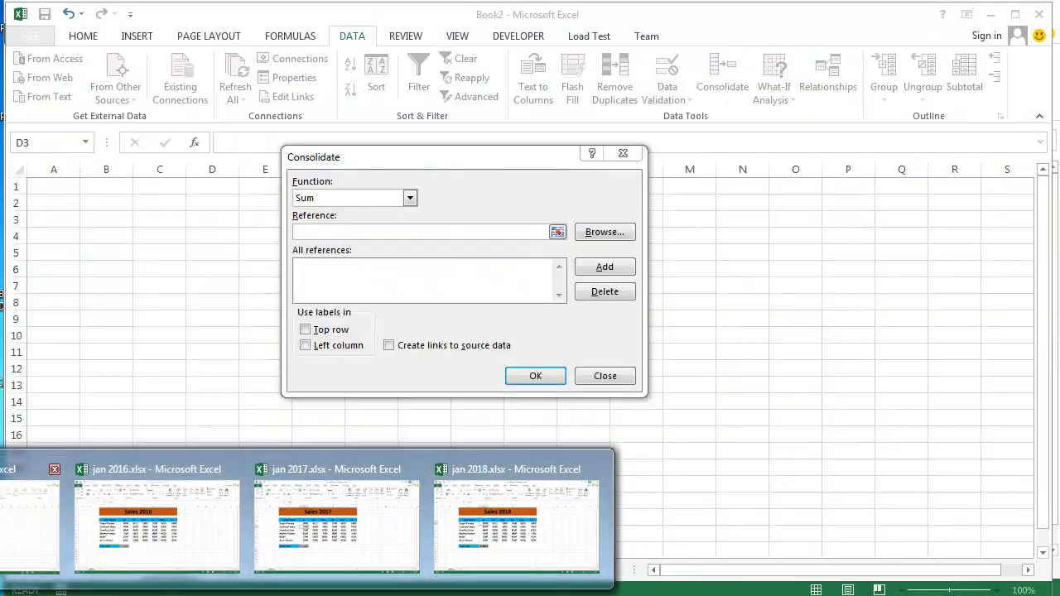
click(41, 522)
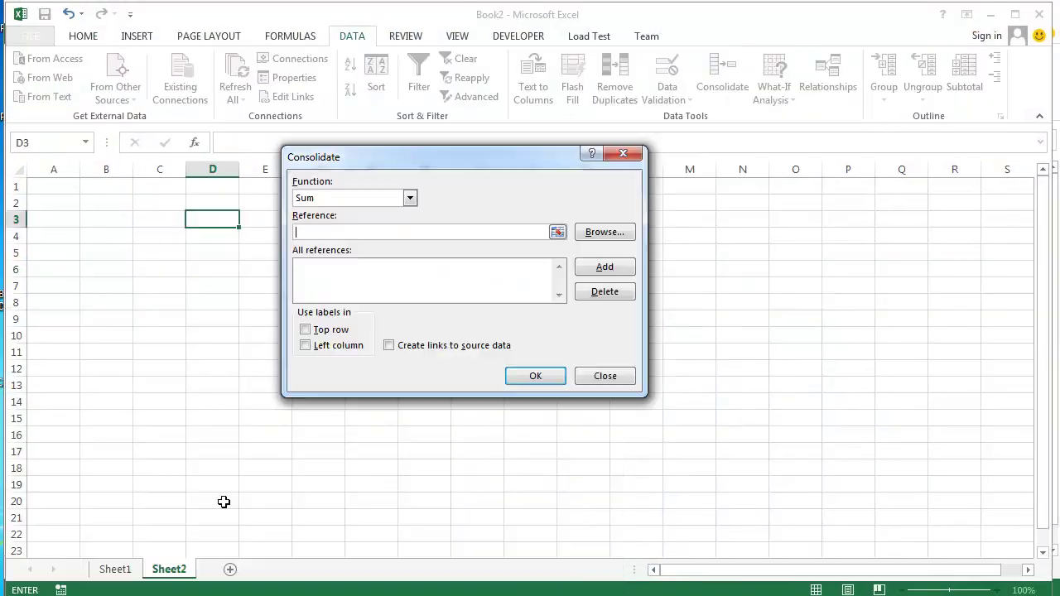
click(557, 234)
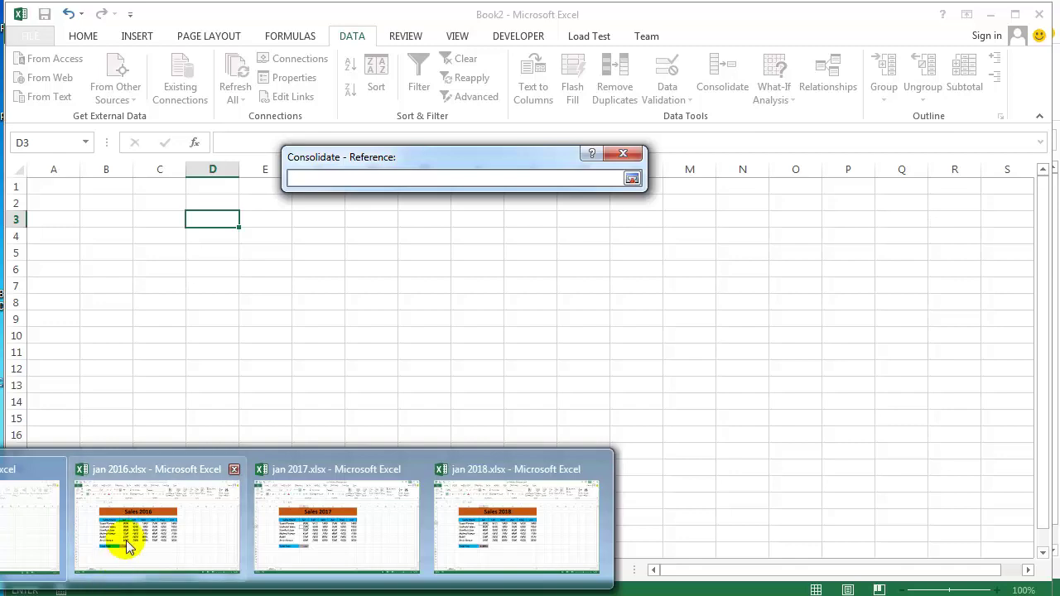
click(138, 508)
click(143, 475)
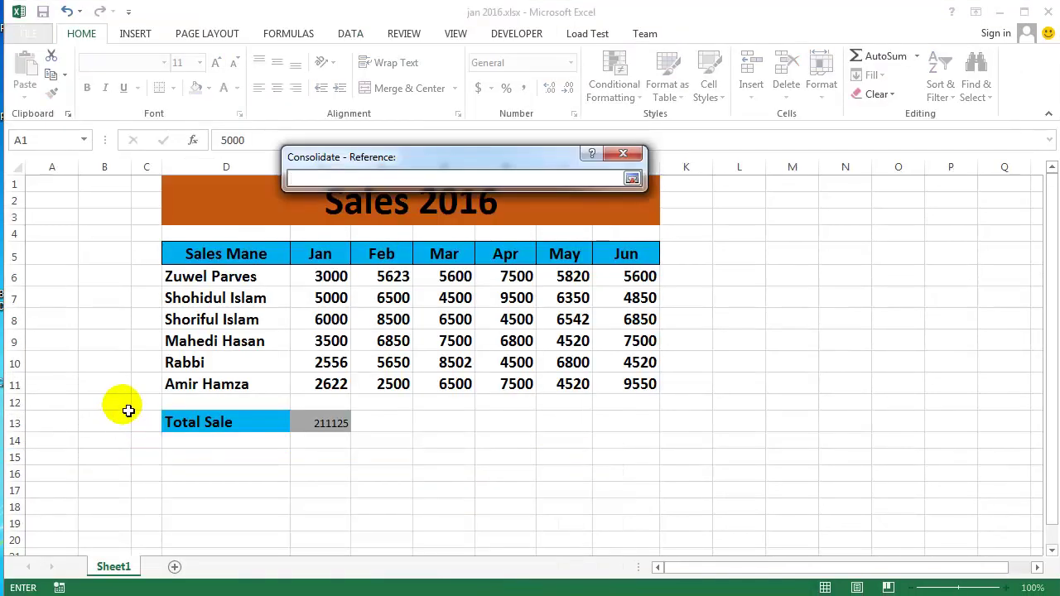
drag(183, 253, 621, 400)
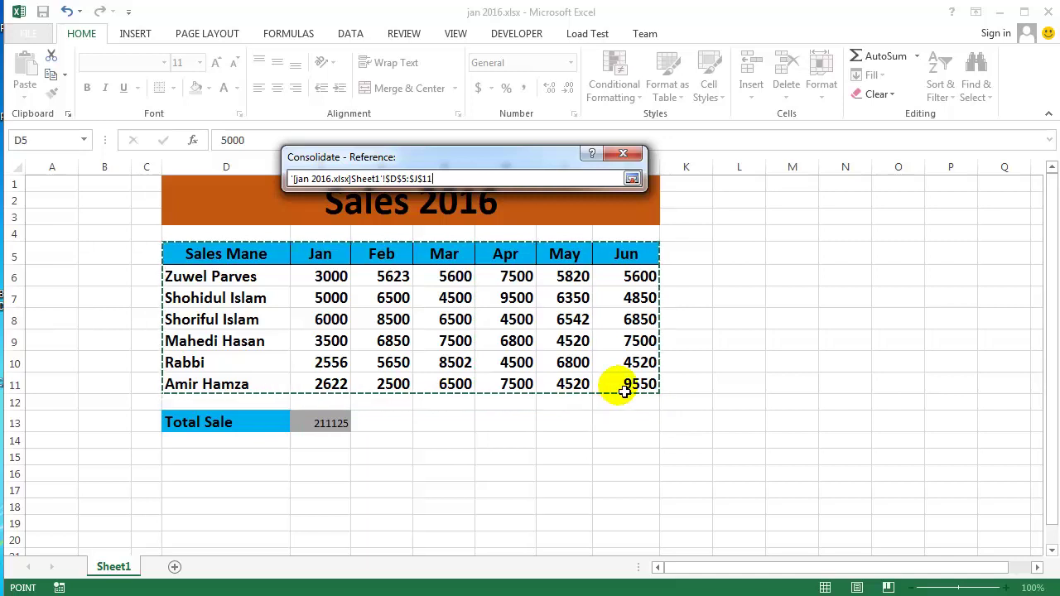
click(632, 178)
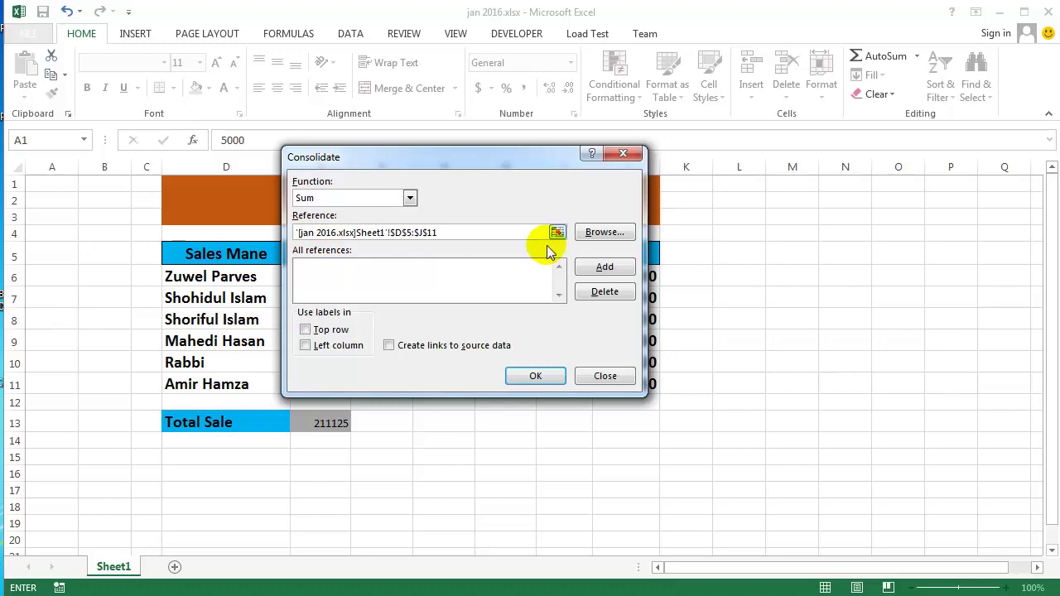
click(613, 268)
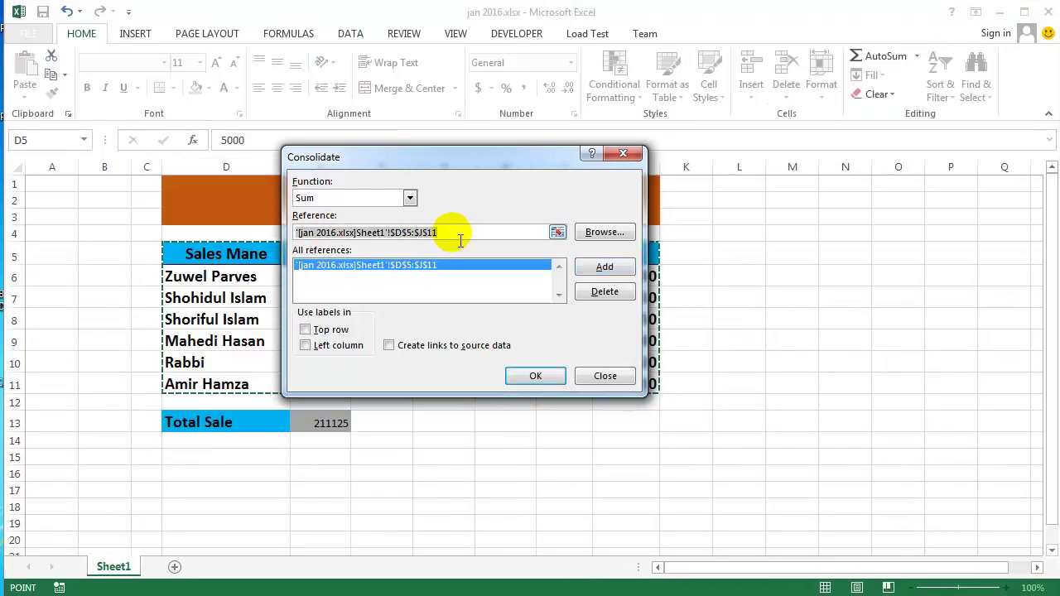
Clear the reference entry and add the sales table D5:J11 on Sheet1 of jan 2017.xlsx to the consolidation references
drag(452, 233, 275, 237)
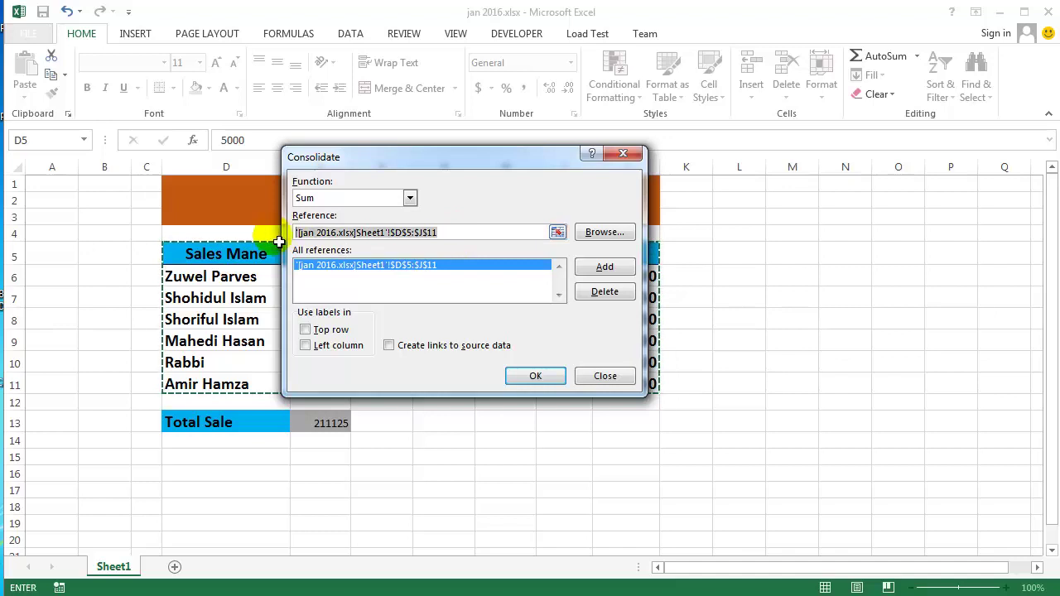
key(BackSpace)
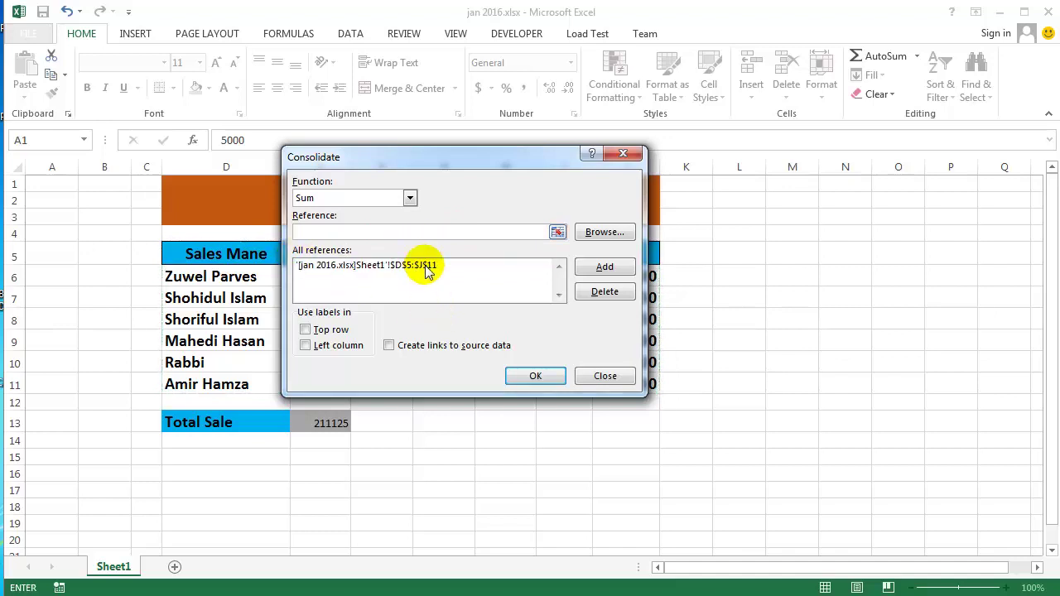
click(558, 234)
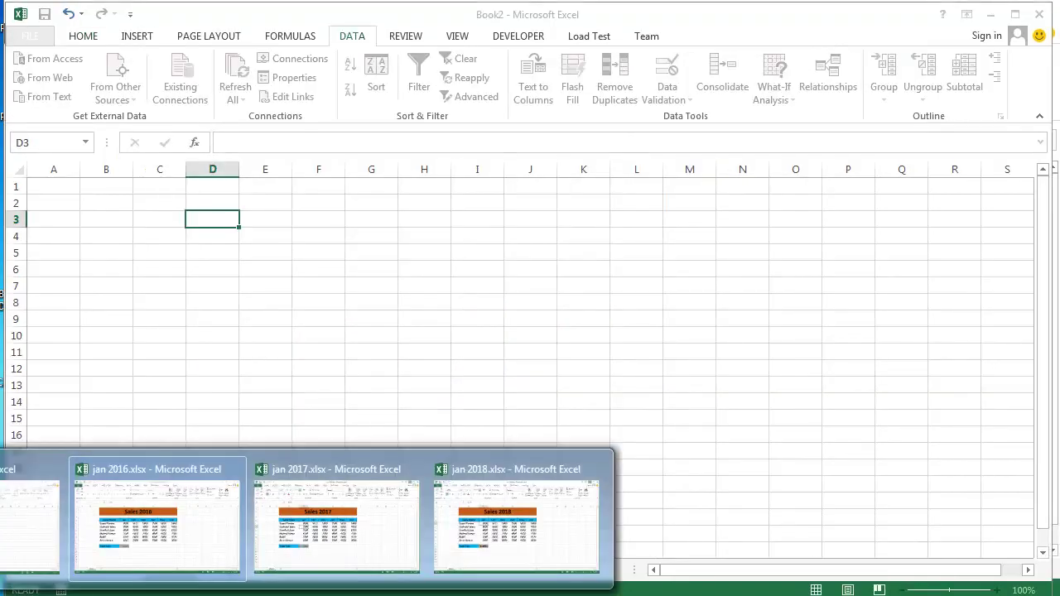
click(322, 471)
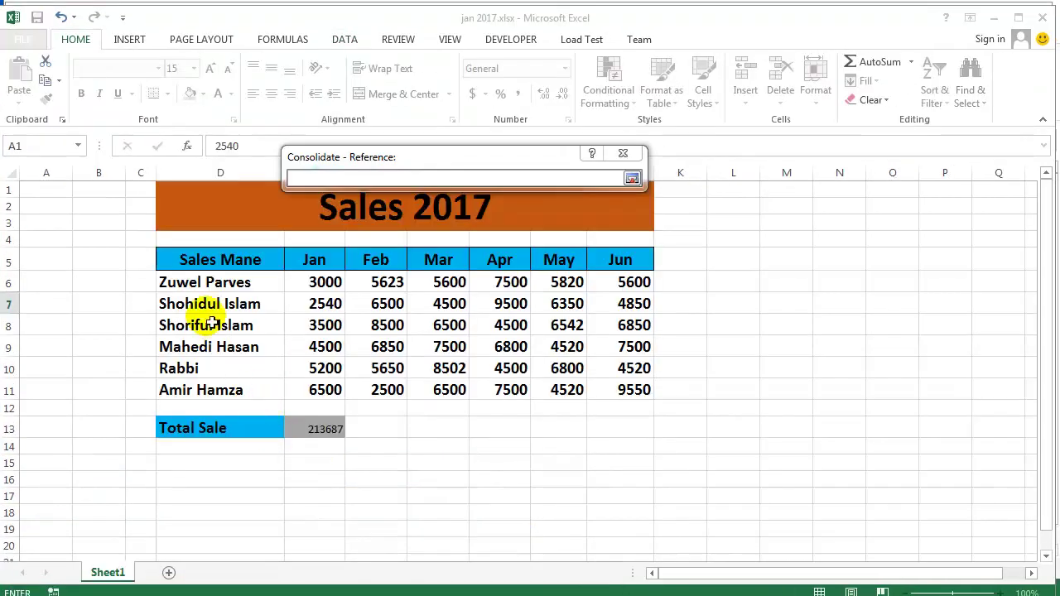
drag(166, 260, 621, 392)
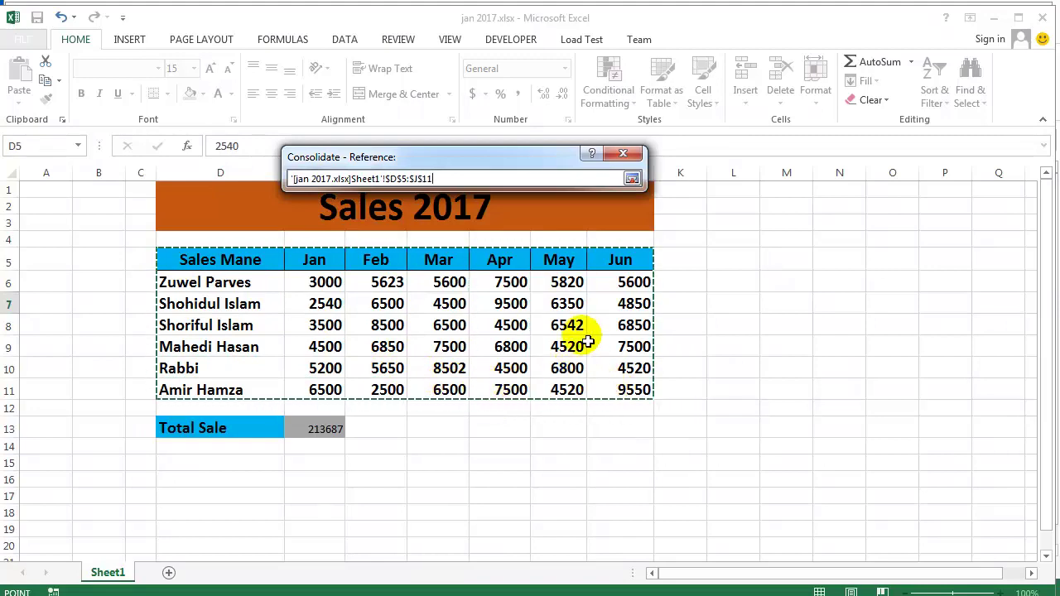
click(632, 179)
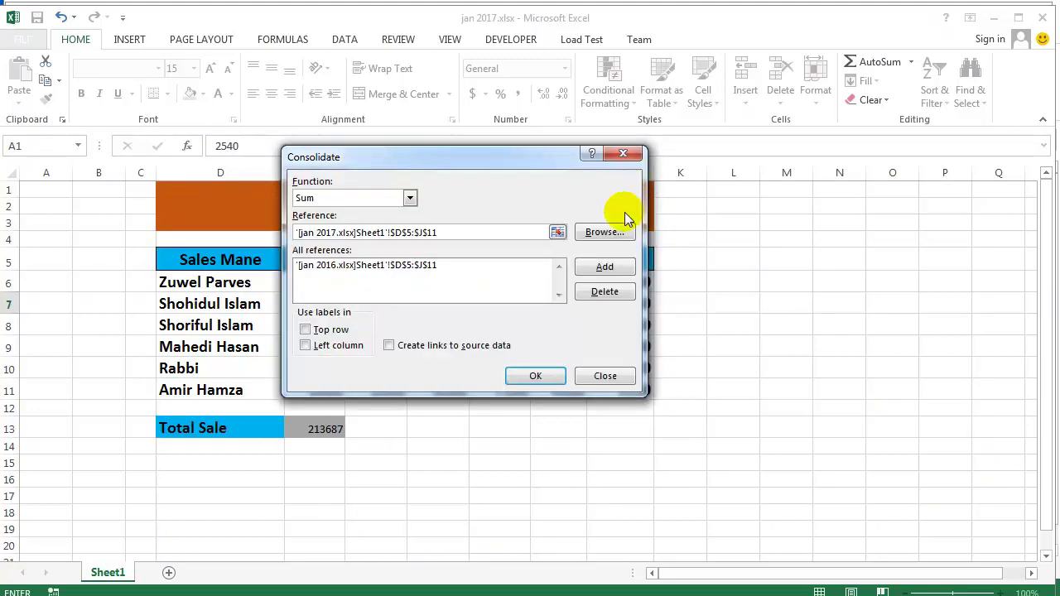
click(605, 267)
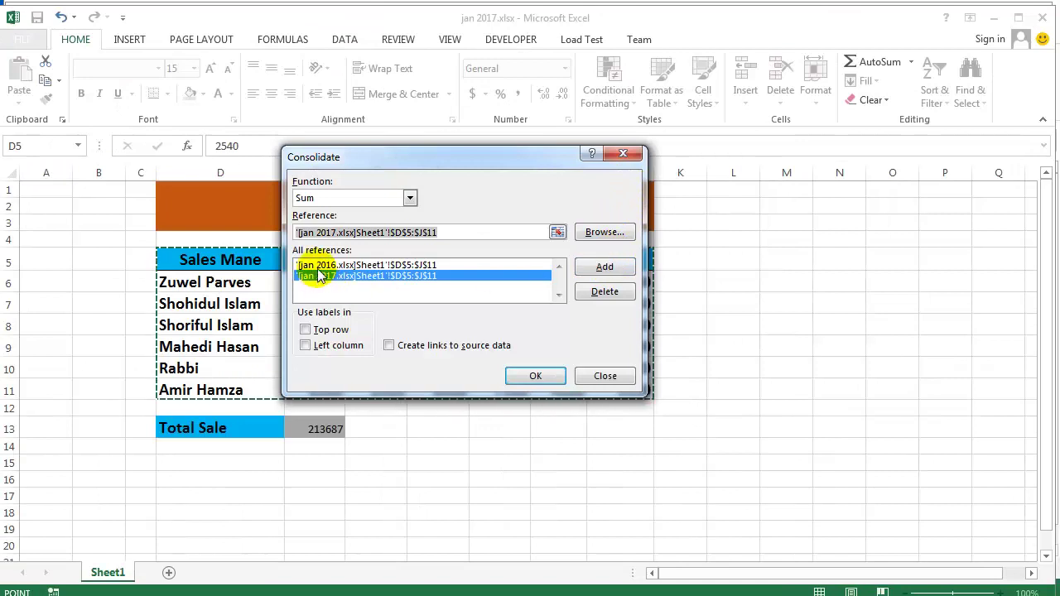
Replace the reference entry with D5:J11 on Sheet1 of jan 2018.xlsx and add it to the consolidation references
click(465, 234)
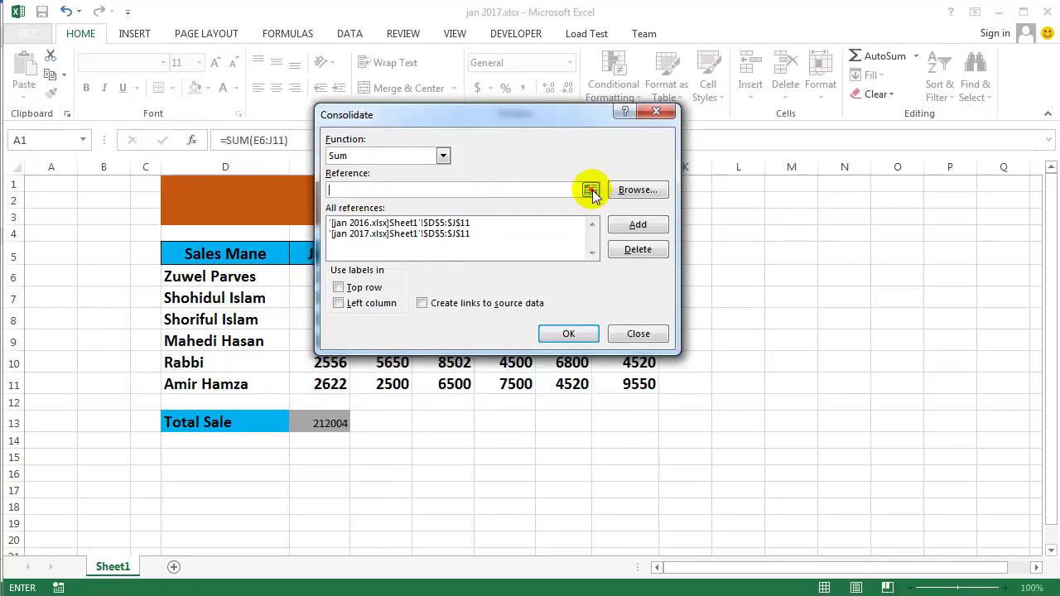
click(590, 191)
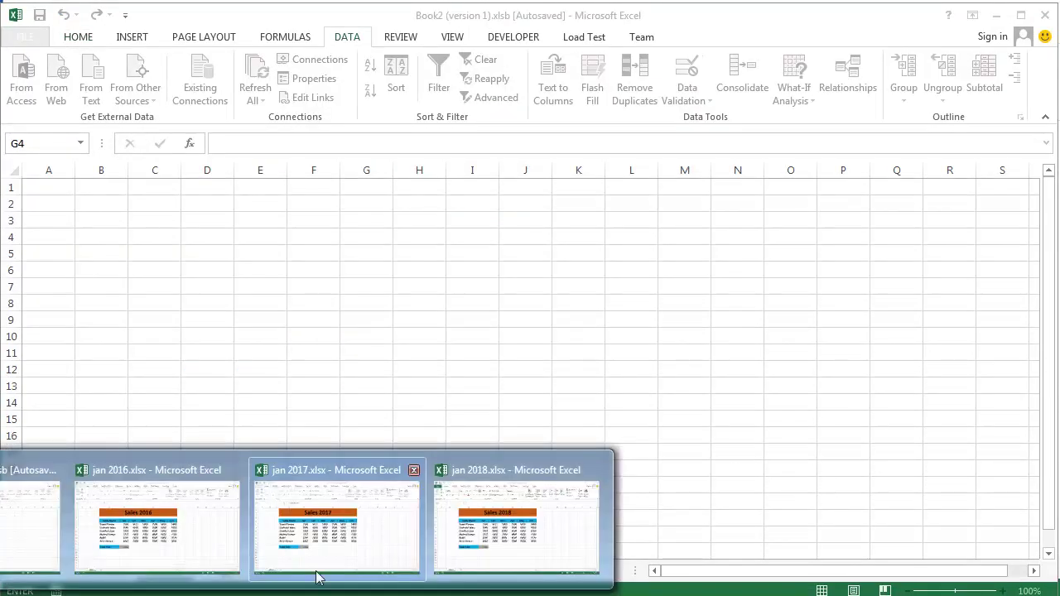
click(496, 462)
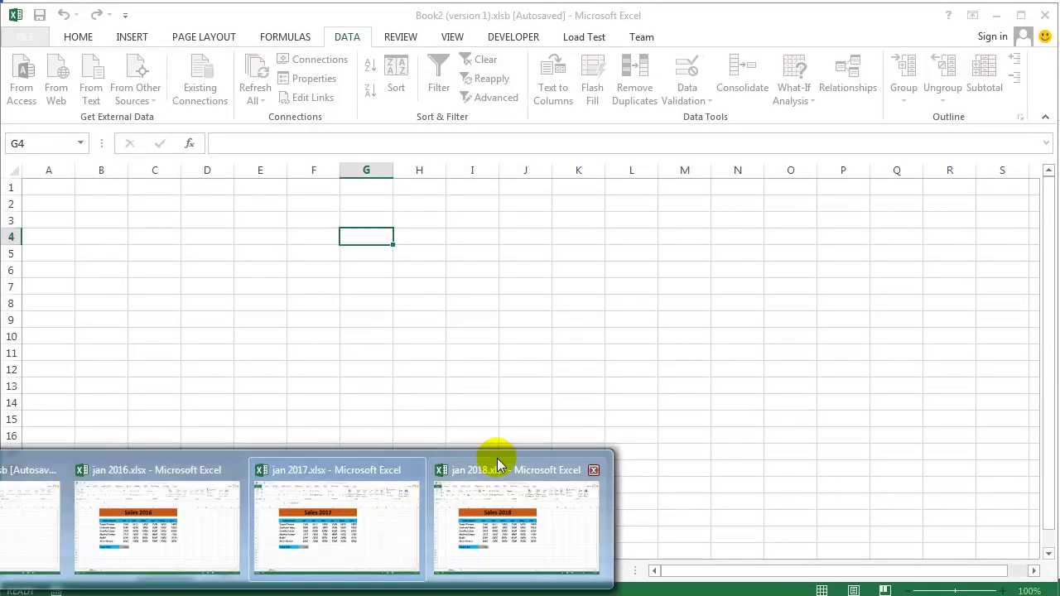
drag(181, 257, 610, 385)
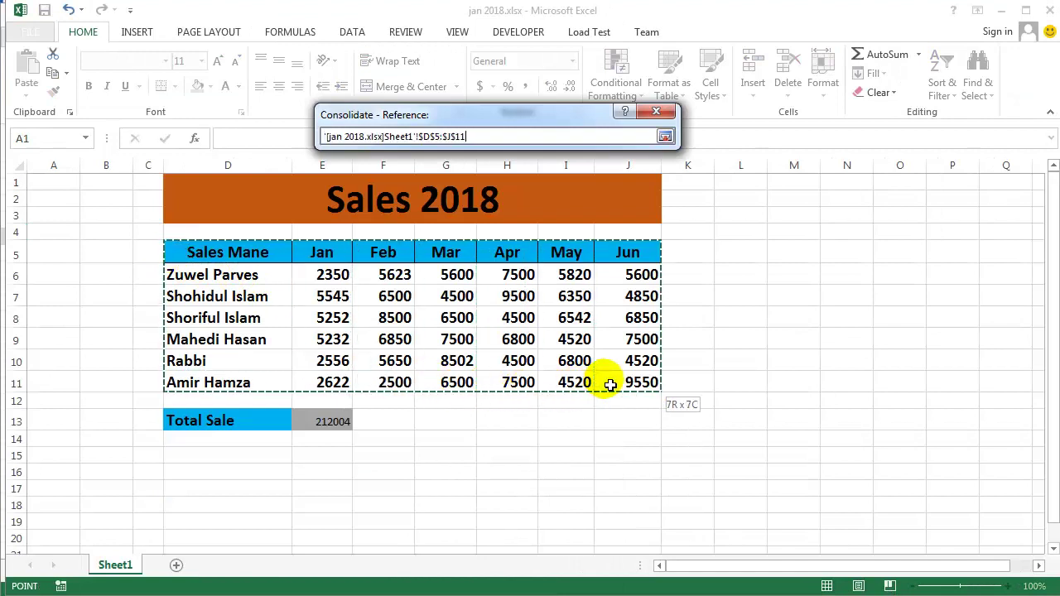
click(665, 136)
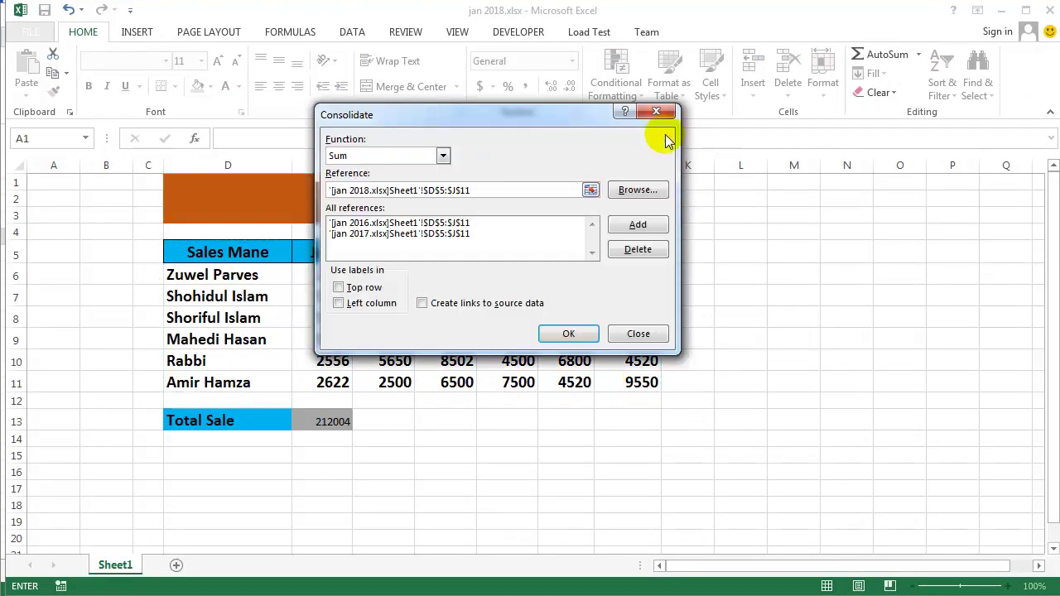
click(646, 225)
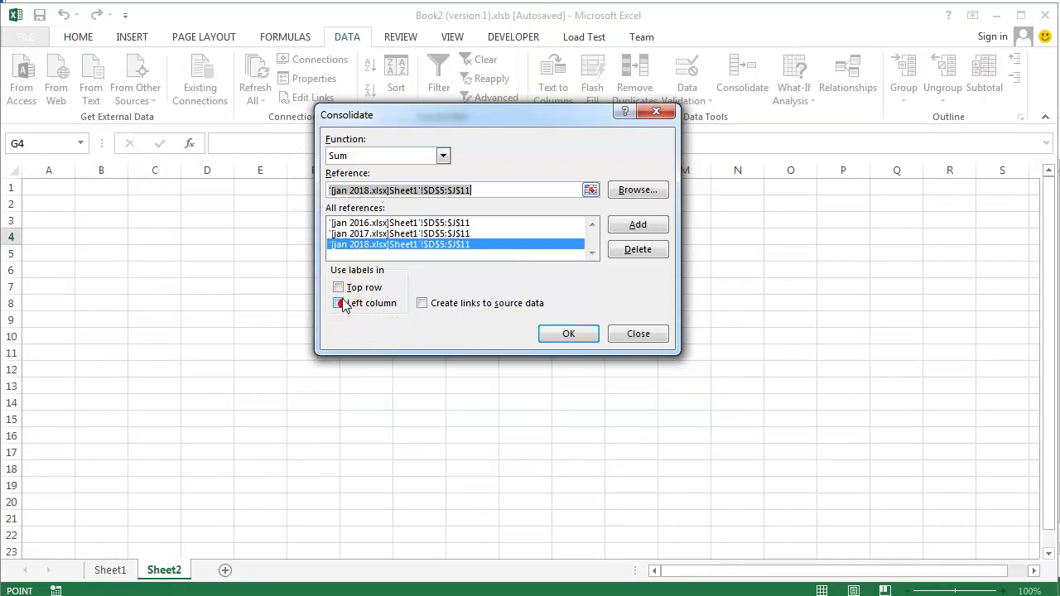
Use the left column and top row as labels, create links to the source data, and run the consolidation into Sheet2 of Book2
click(339, 303)
click(339, 287)
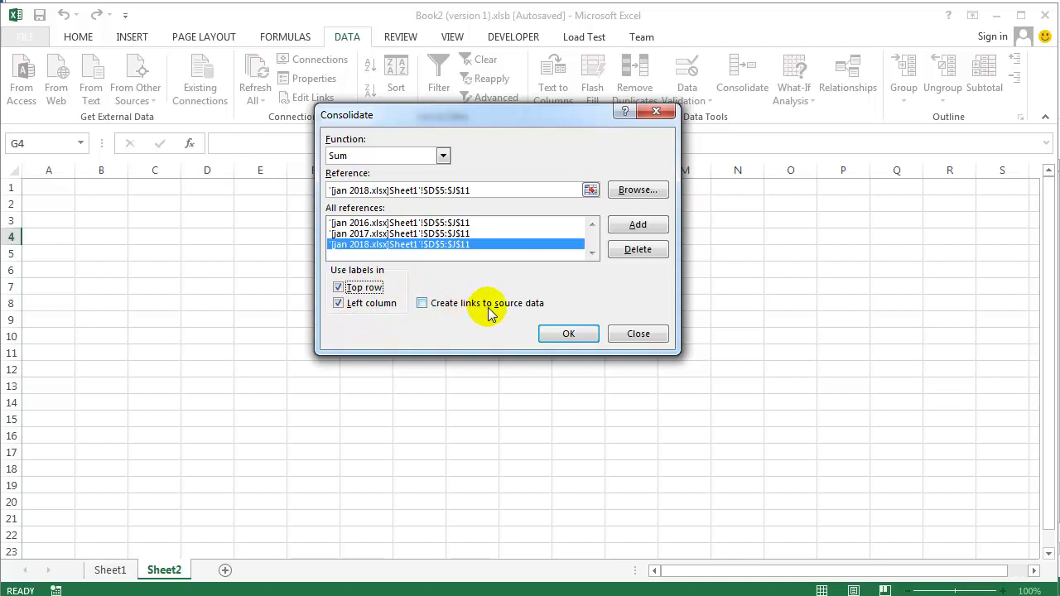
click(428, 311)
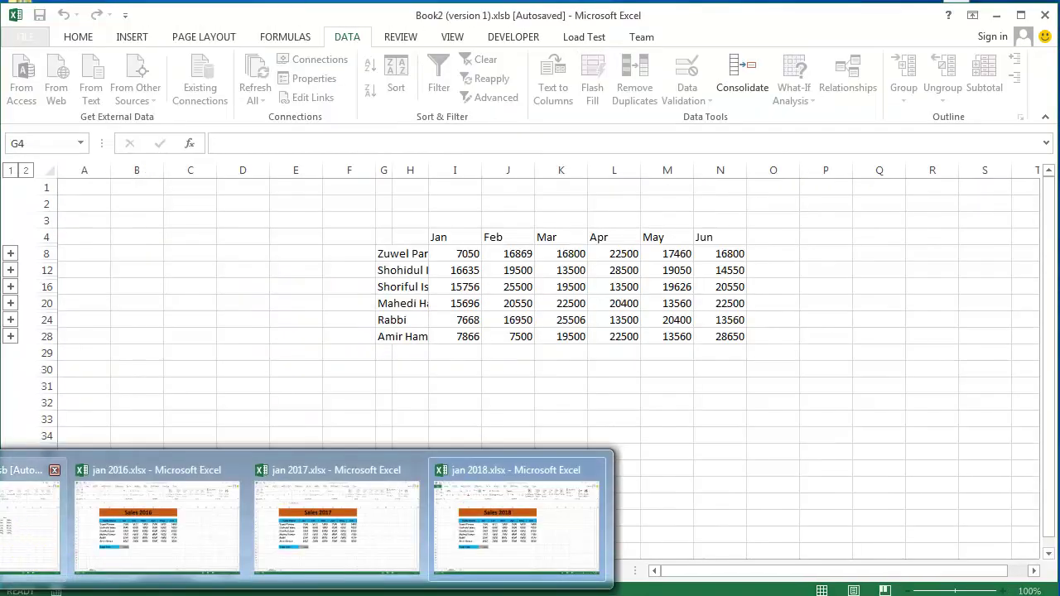
click(15, 539)
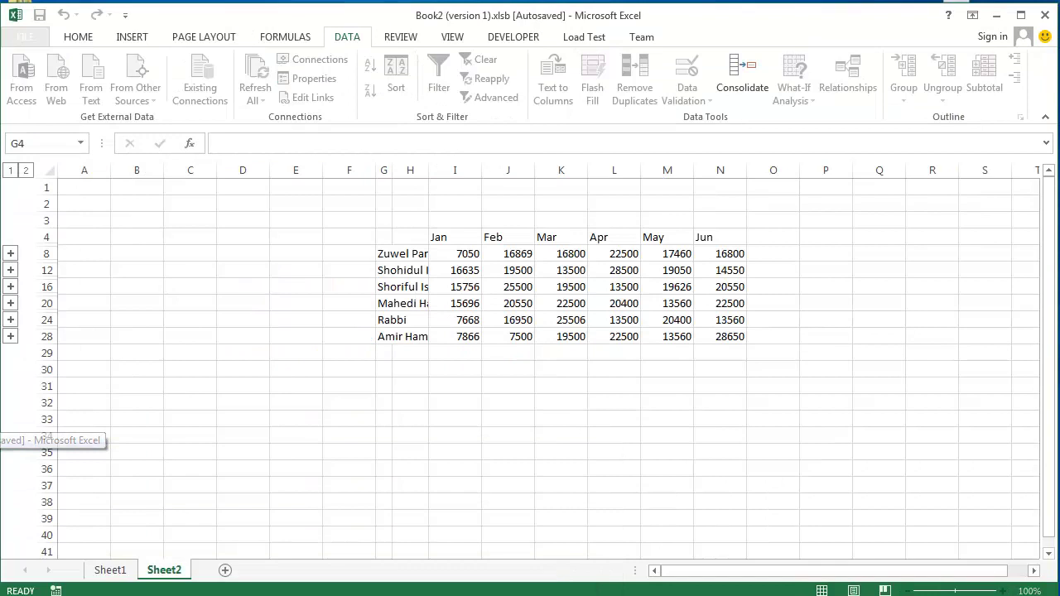
click(595, 473)
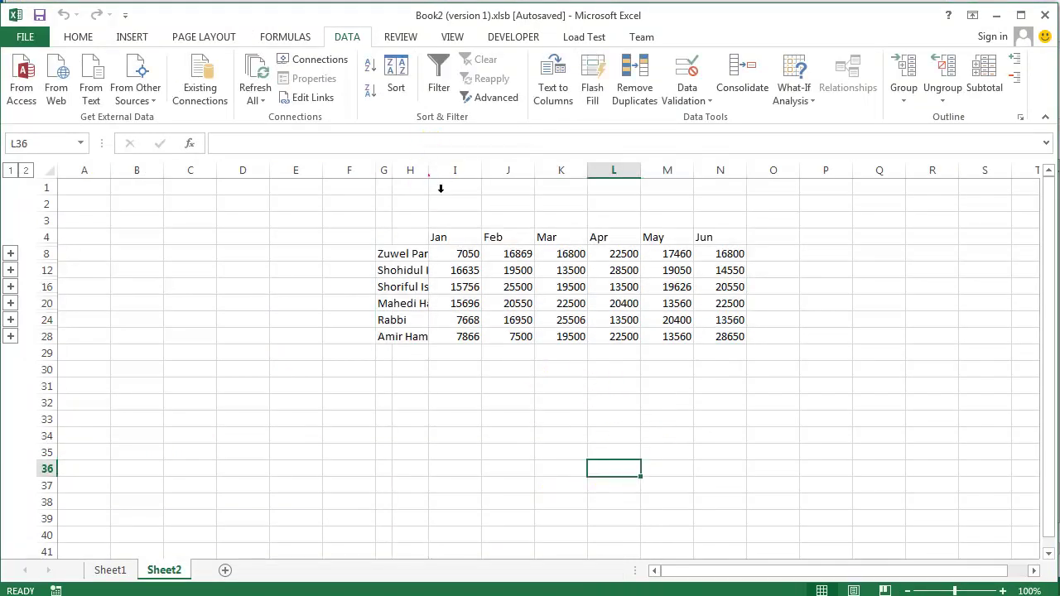
Autofit columns G and H and delete the empty column H between the names and the monthly figures
double_click(428, 170)
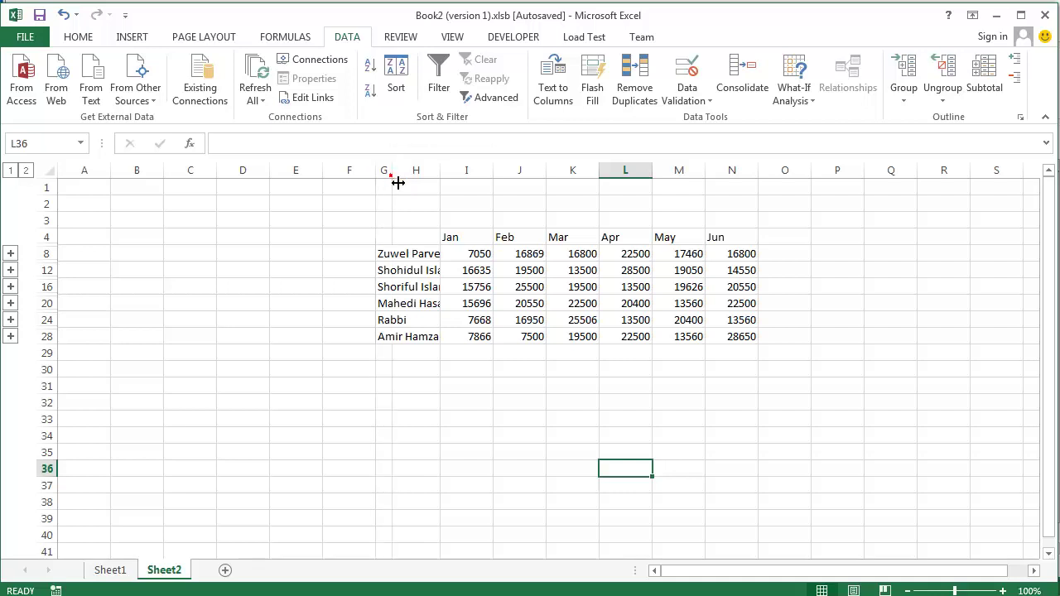
double_click(390, 171)
click(496, 170)
right_click(495, 174)
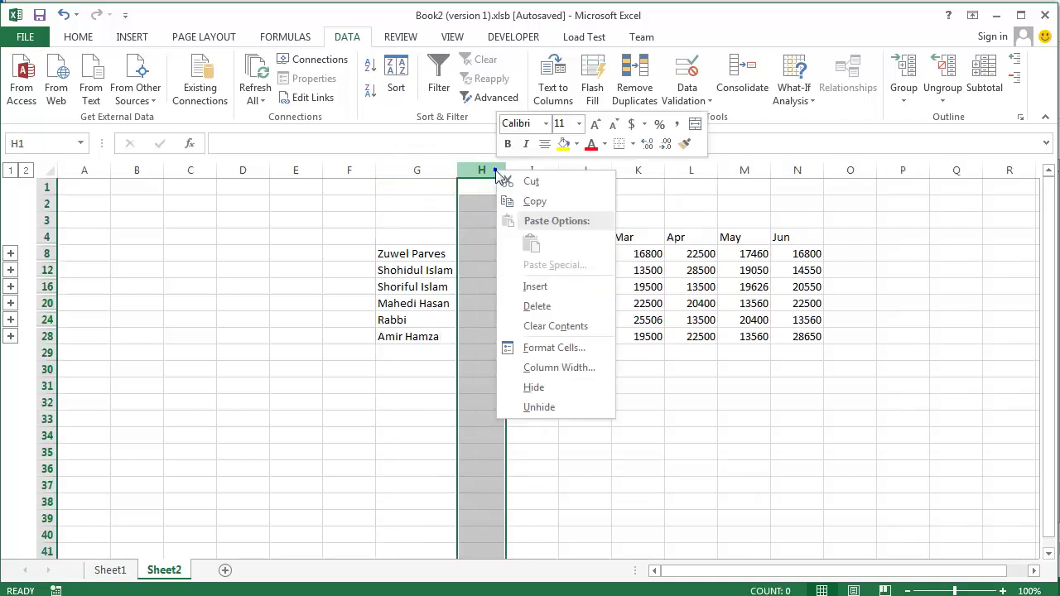
click(537, 305)
click(652, 435)
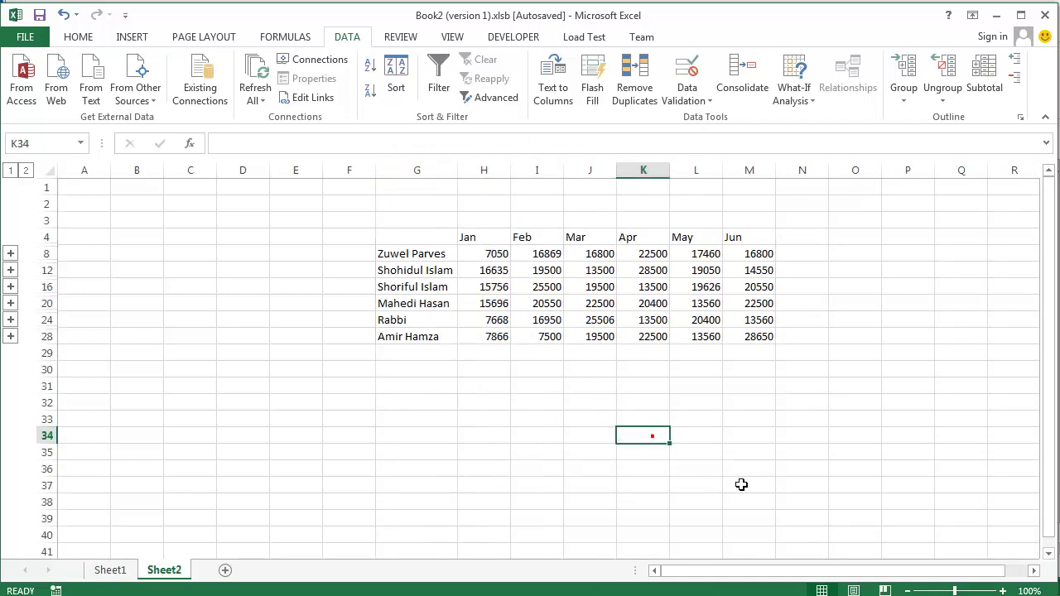
Delete three blank columns before the consolidated table so the names sit in column D
scroll(740, 483, up, 3)
mouse_move(811, 570)
mouse_down()
mouse_move(852, 573)
mouse_move(819, 565)
mouse_up()
drag(110, 172, 252, 171)
right_click(252, 171)
click(307, 306)
click(702, 481)
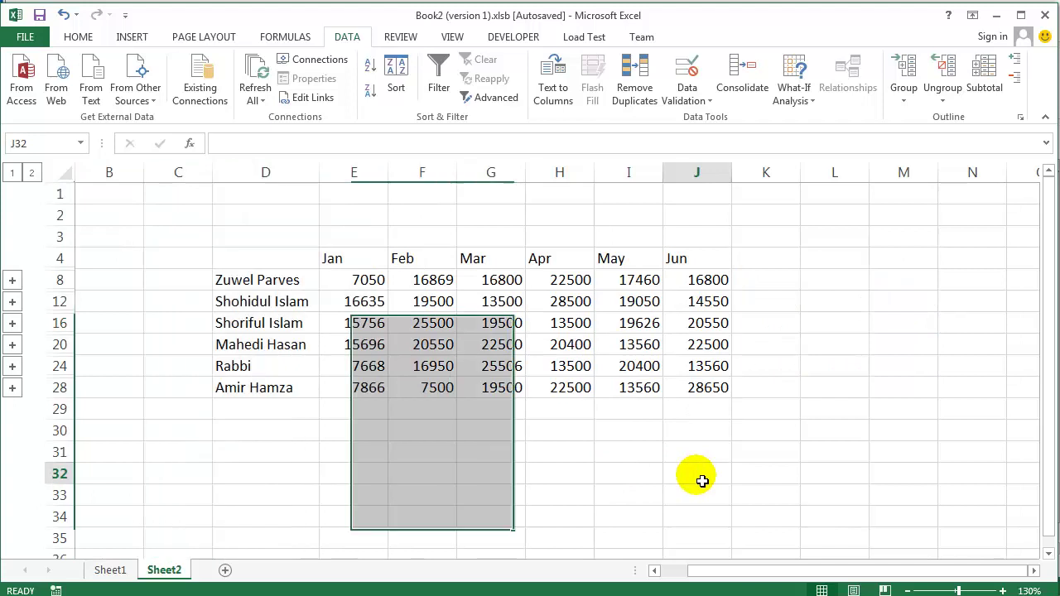
Enter the header "Salse Man" in cell D4 above the names
click(248, 262)
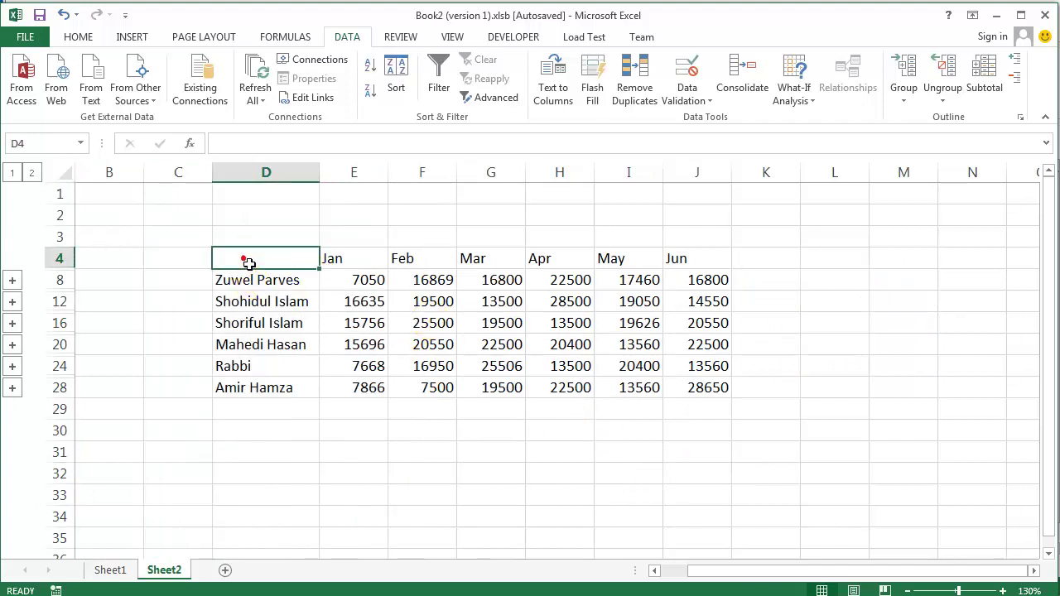
text(Salse Man)
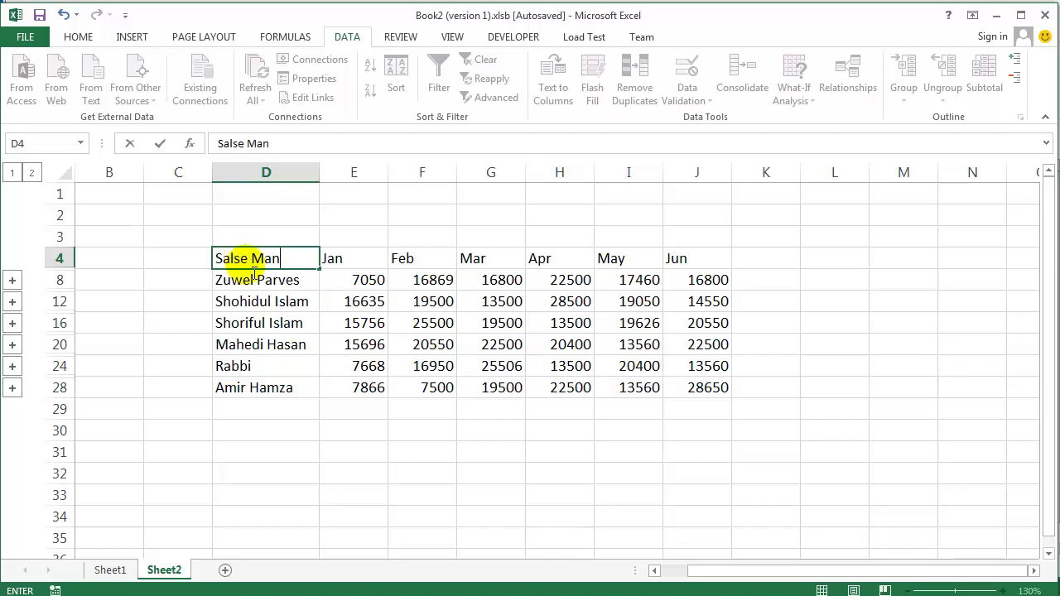
click(312, 407)
click(359, 450)
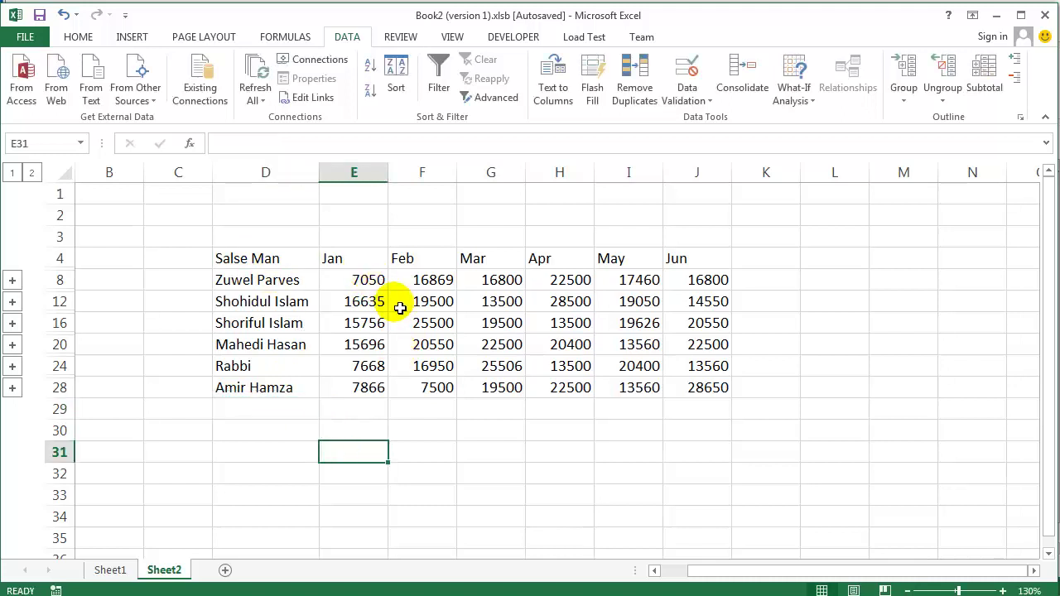
click(672, 470)
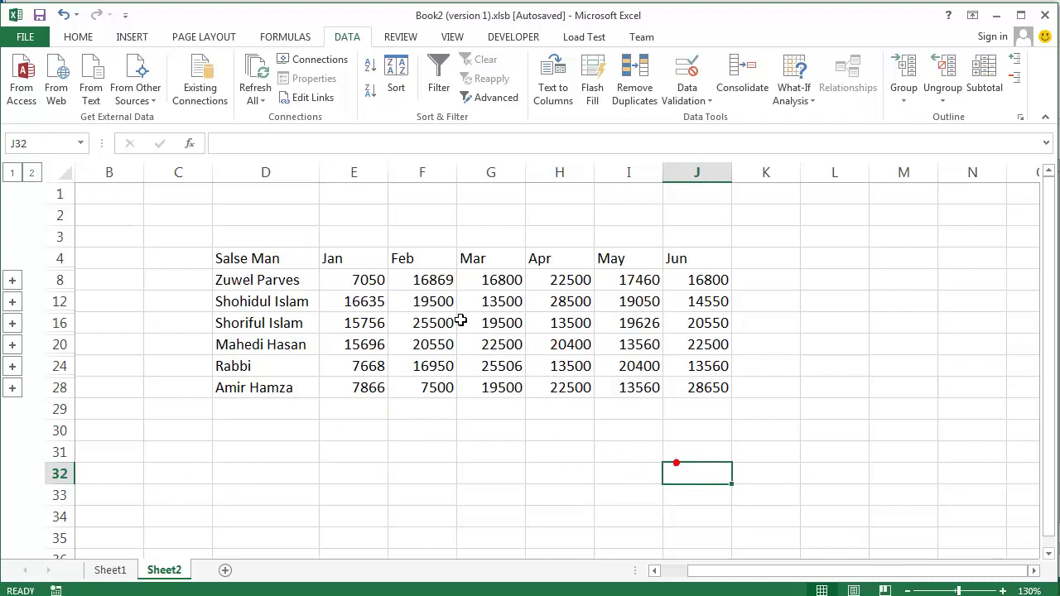
click(439, 338)
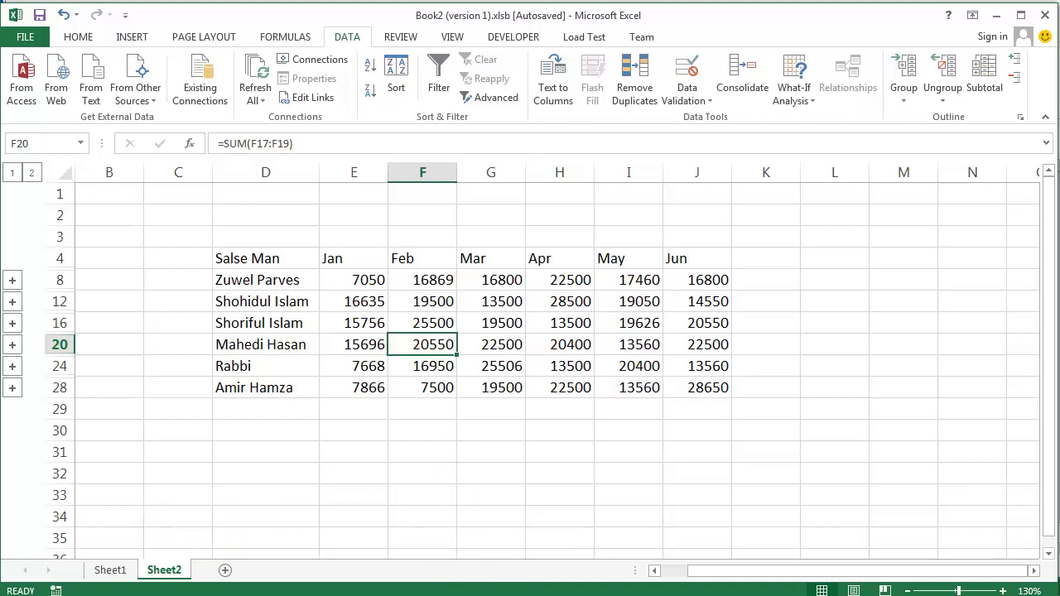
Switch to jan 2016.xlsx and set the first salesperson's January sales in E6 to 1500
click(230, 526)
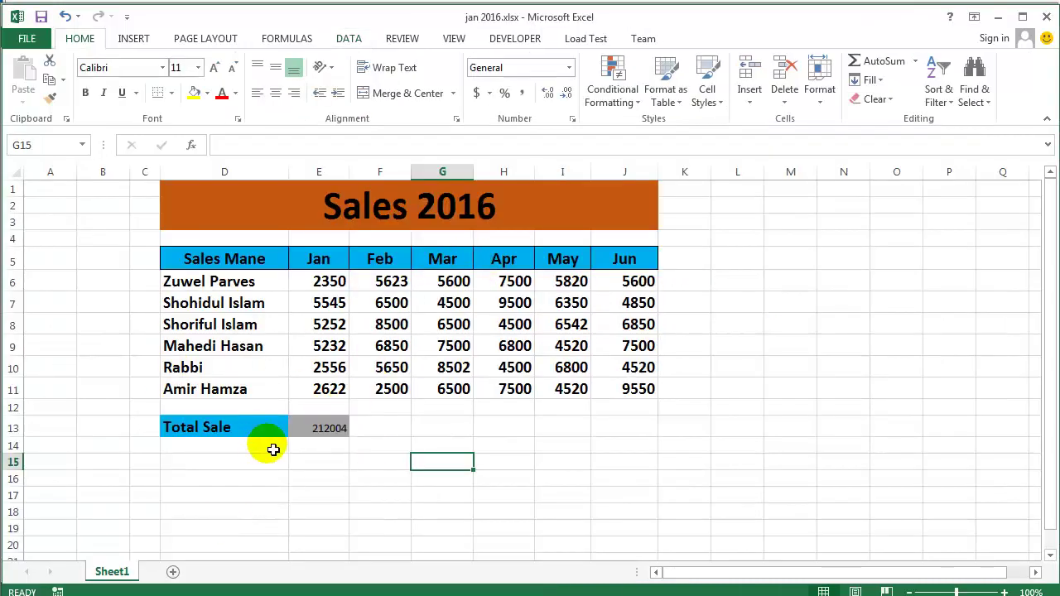
click(320, 283)
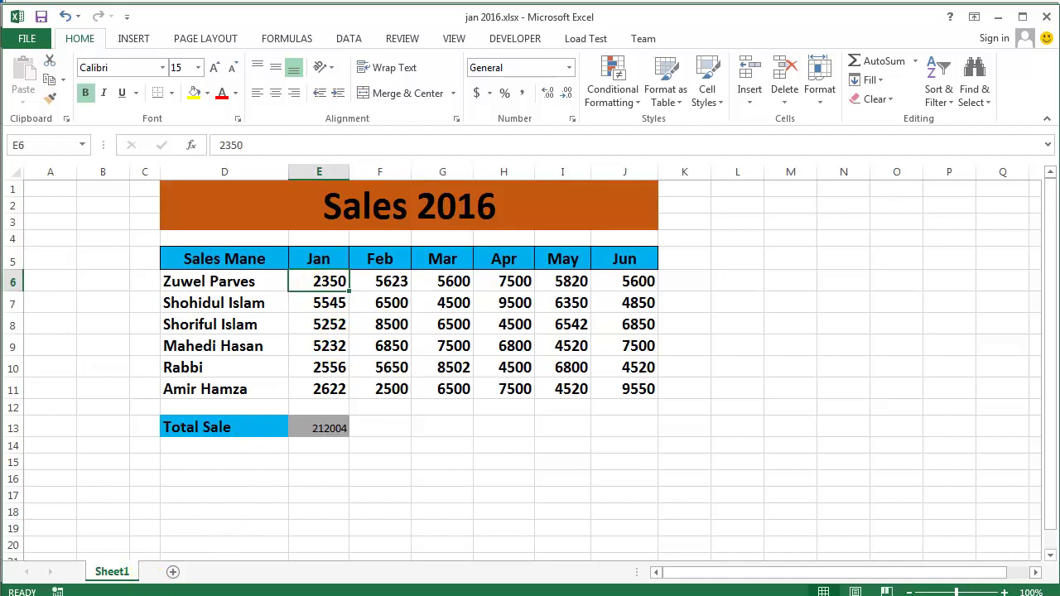
text(15)
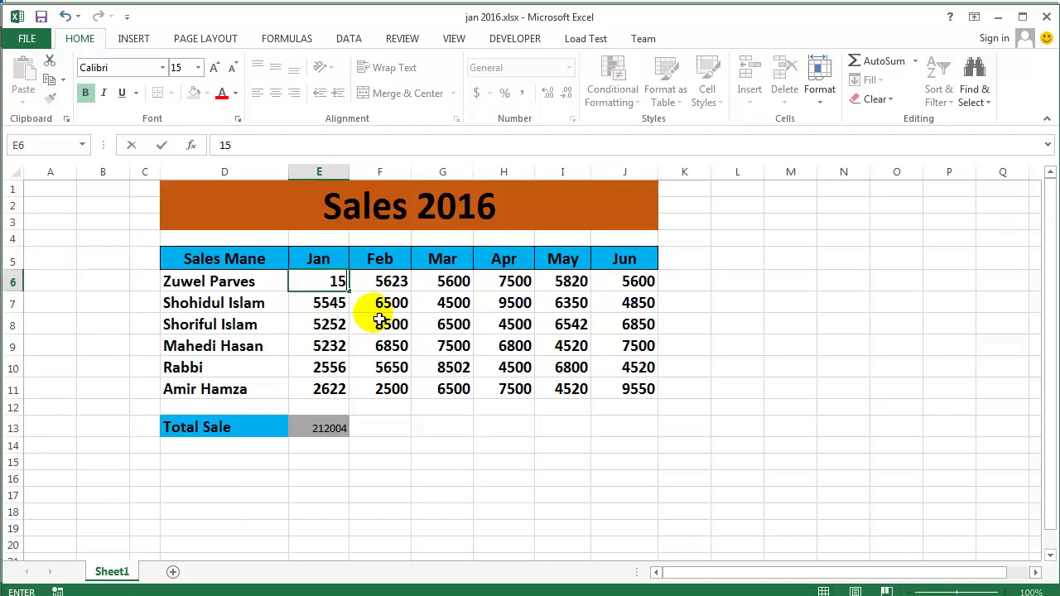
key(Return)
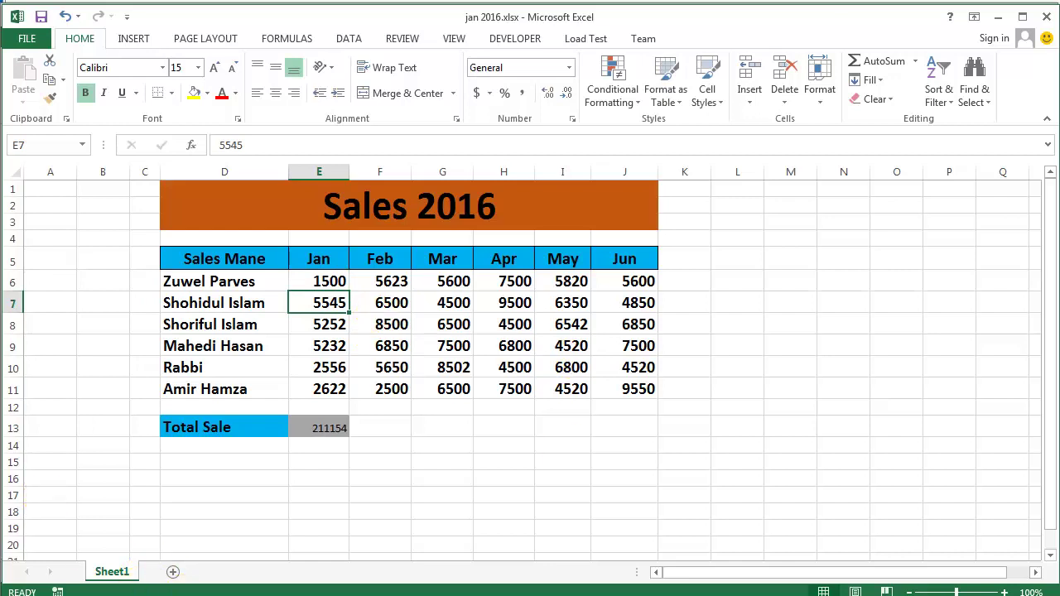
Switch to jan 2017.xlsx and set the first salesperson's January sales in E6 to 2500
mouse_move(165, 586)
click(294, 530)
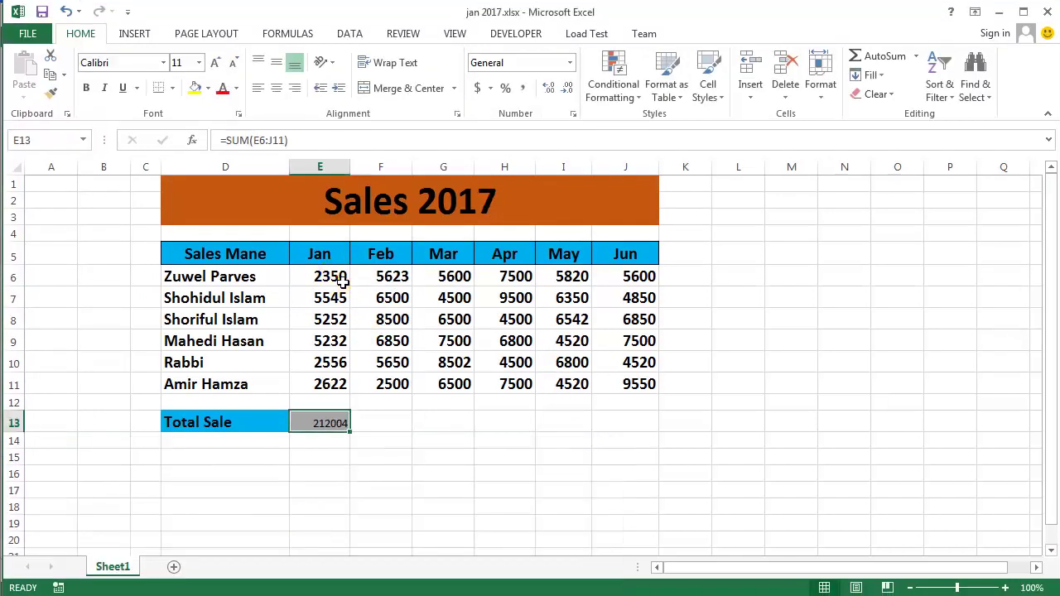
click(340, 280)
text(2)
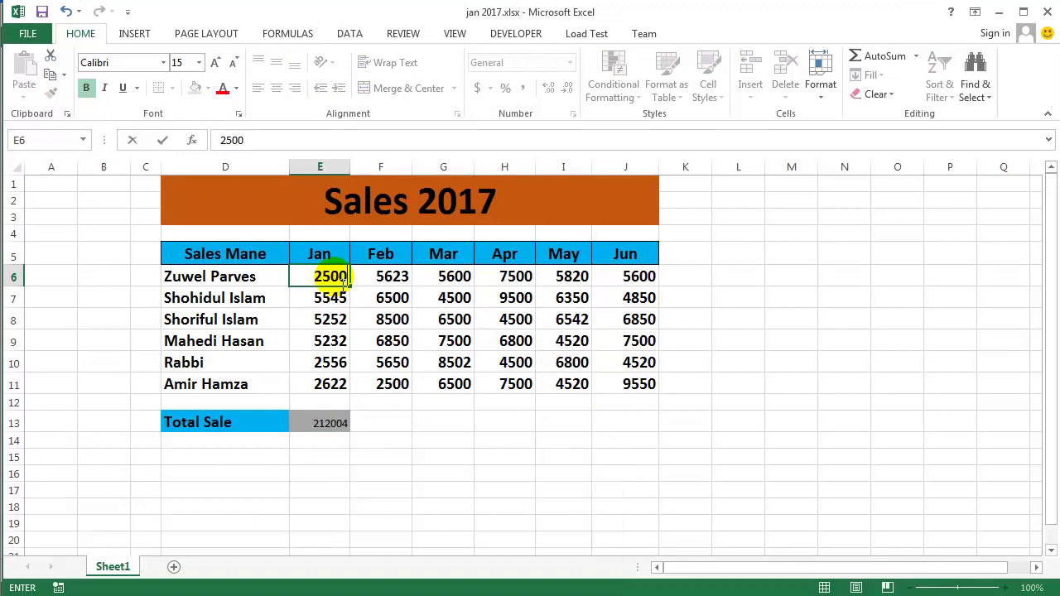
key(Return)
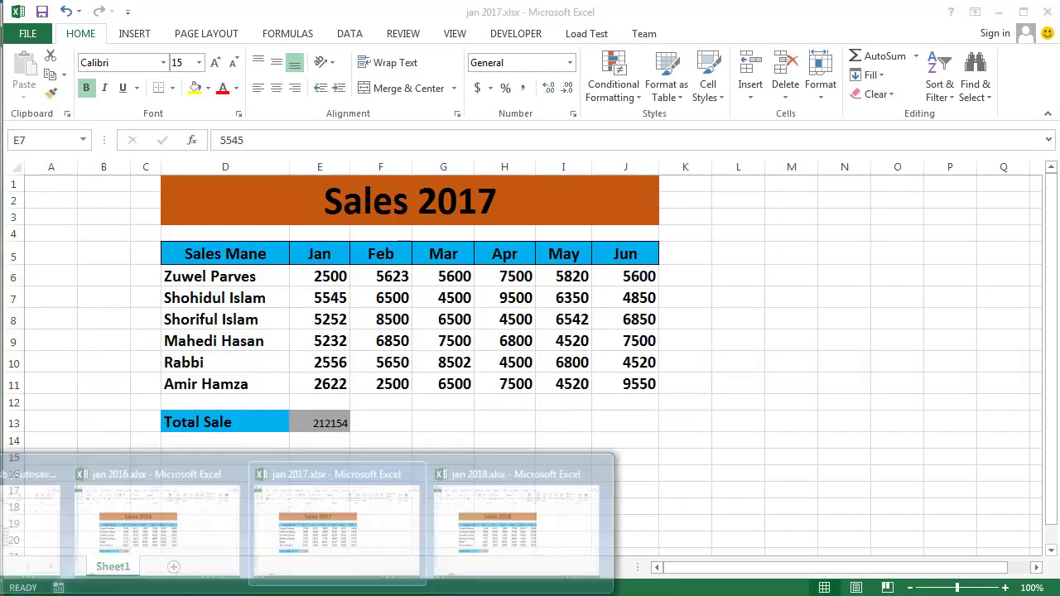
Switch to jan 2018.xlsx and set the first salesperson's January sales in E6 to 3500
click(501, 495)
click(335, 275)
text(3500)
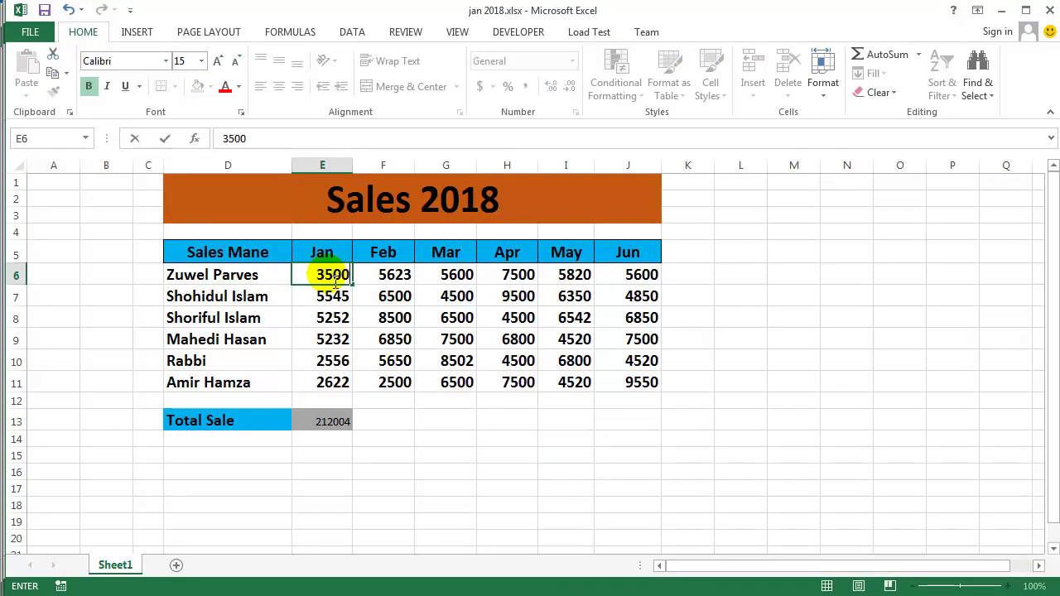
key(Return)
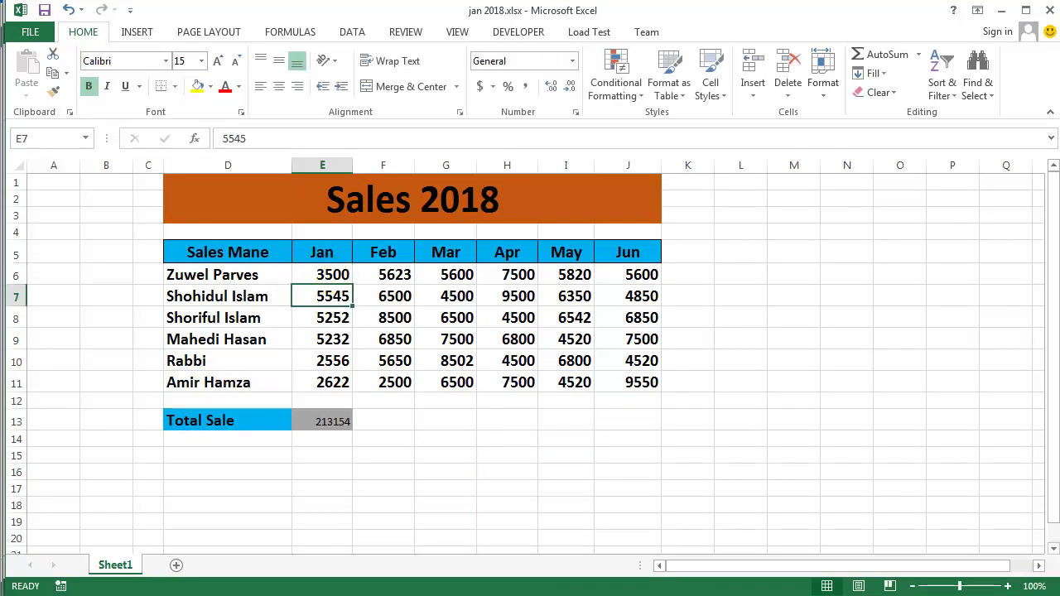
Check the first salesperson's linked January total in Book2 against jan 2016.xlsx
click(23, 554)
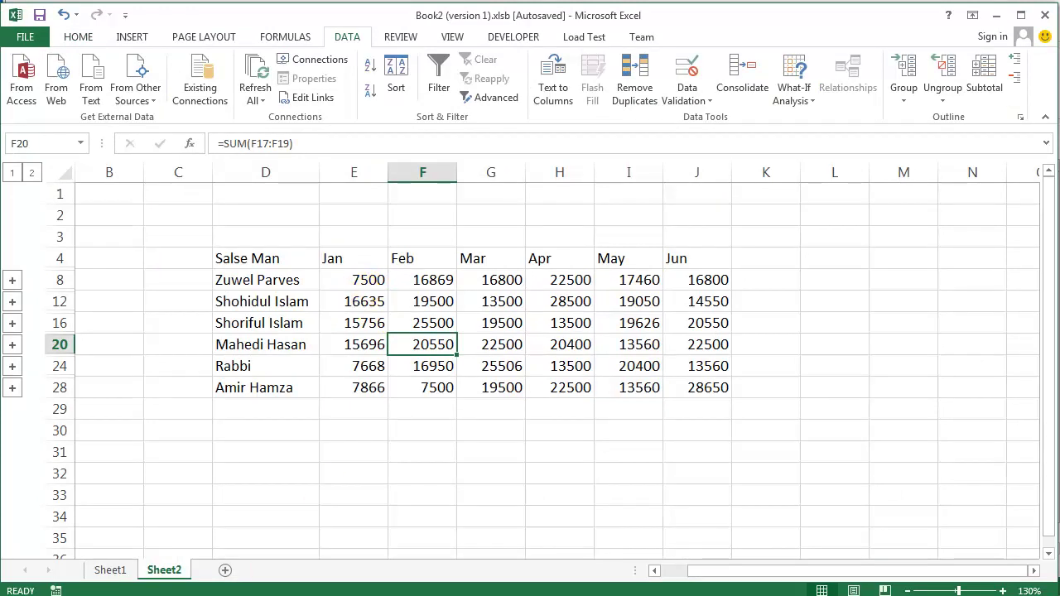
click(180, 555)
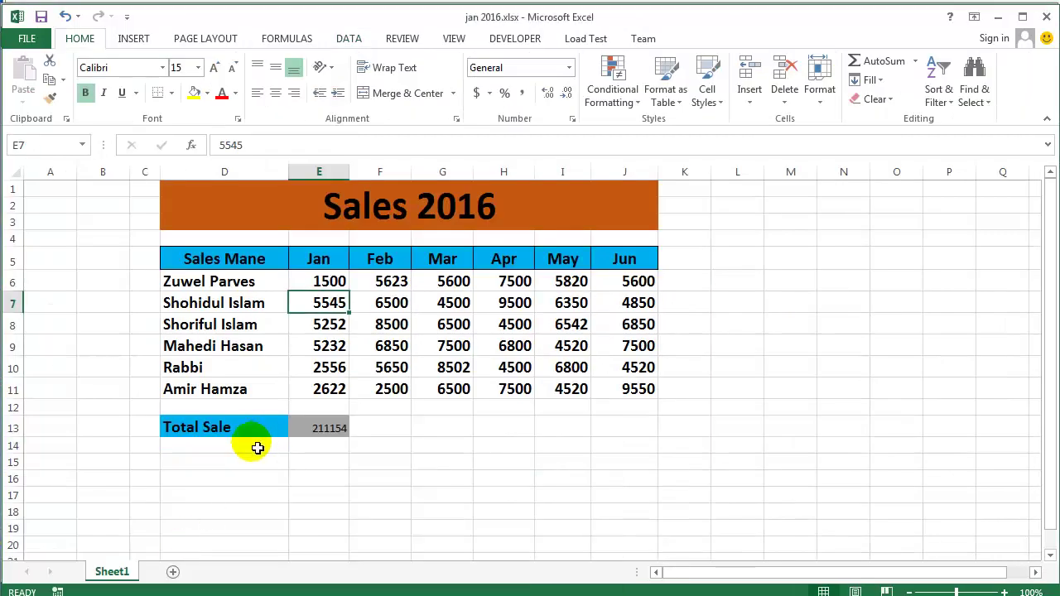
click(37, 522)
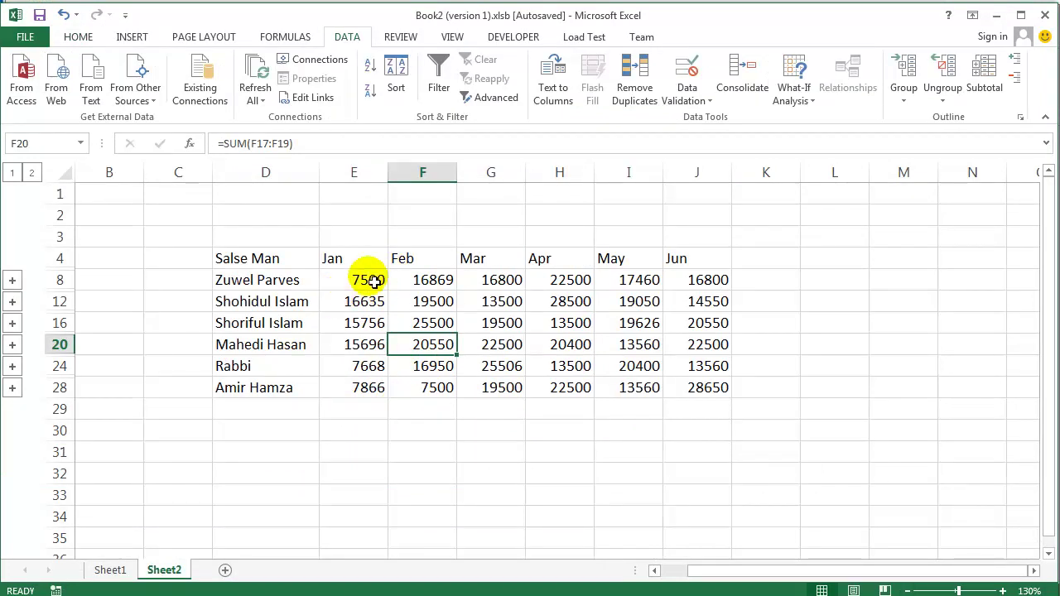
click(251, 280)
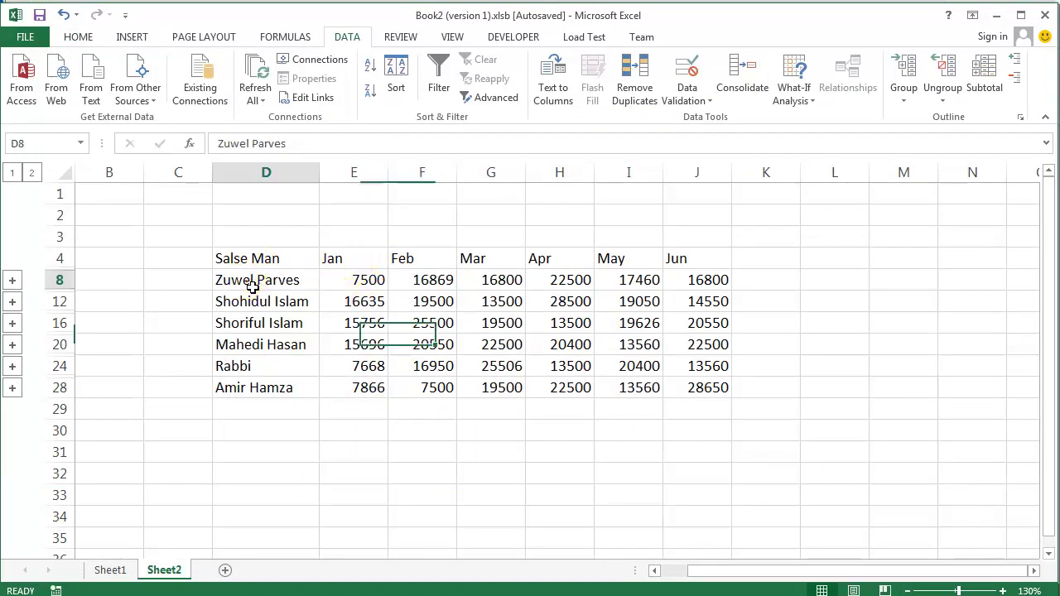
click(364, 283)
click(236, 281)
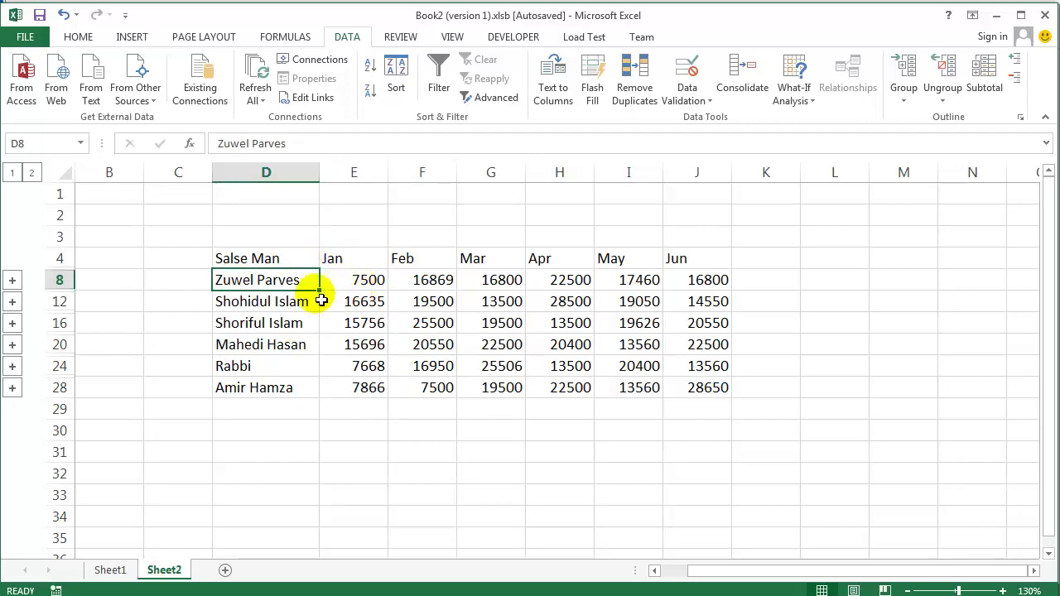
click(437, 282)
Examine the first salesperson's monthly figures in jan 2016.xlsx and view the table in jan 2017.xlsx
mouse_move(164, 592)
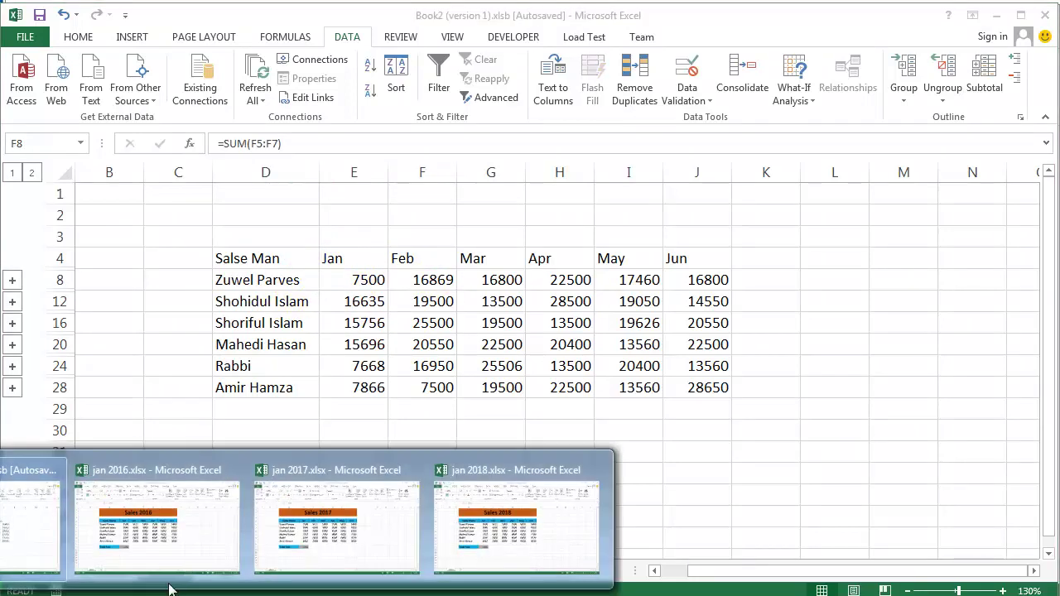
click(225, 521)
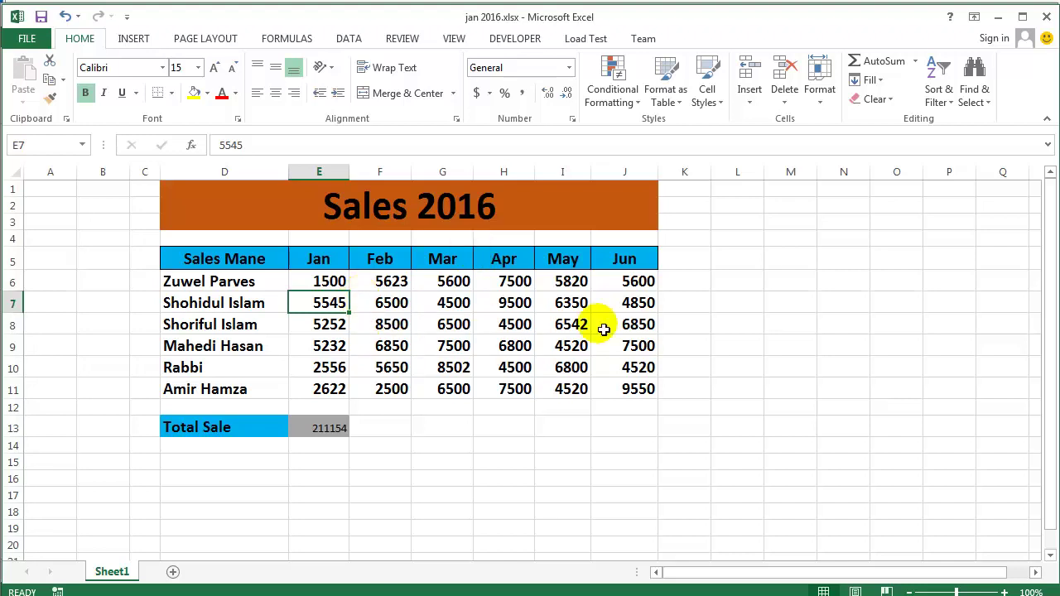
click(375, 280)
click(572, 282)
click(617, 286)
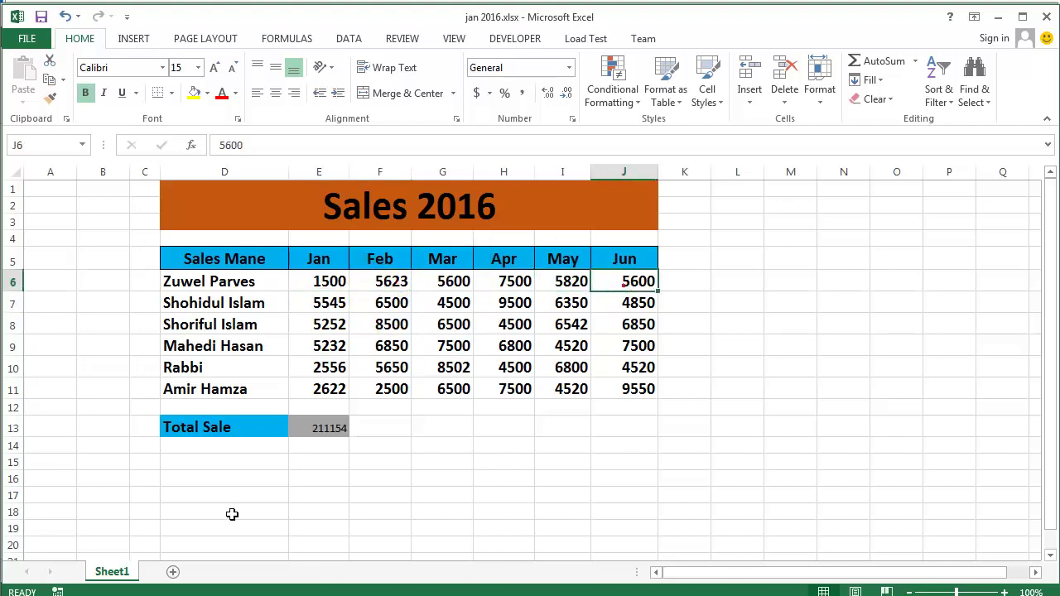
mouse_move(164, 592)
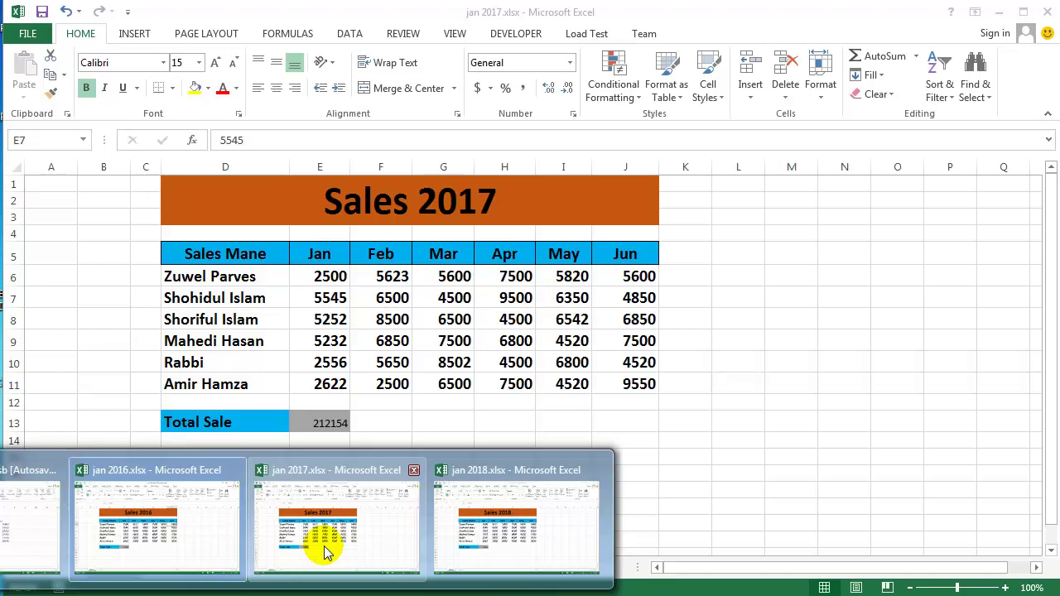
click(324, 545)
Return to Book2, expand the first salesperson's outline group and select E5 to examine its source link
mouse_move(163, 591)
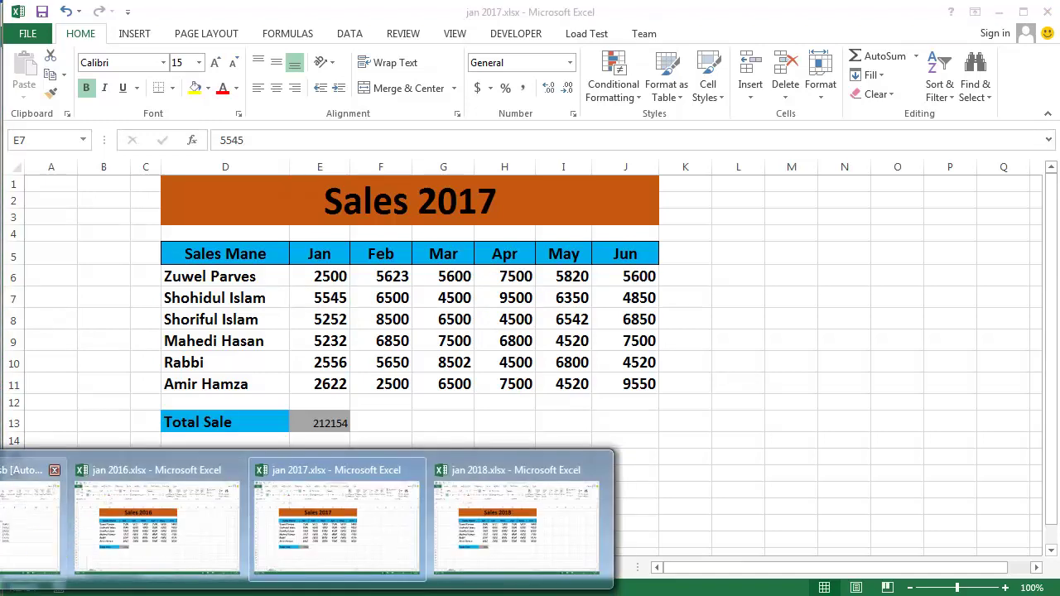
click(31, 530)
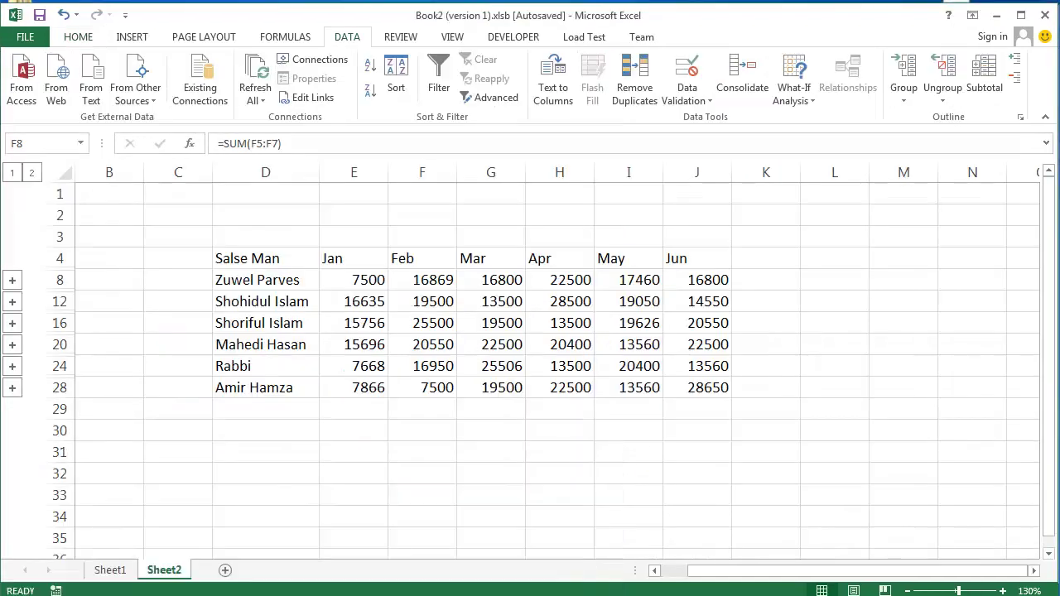
click(13, 281)
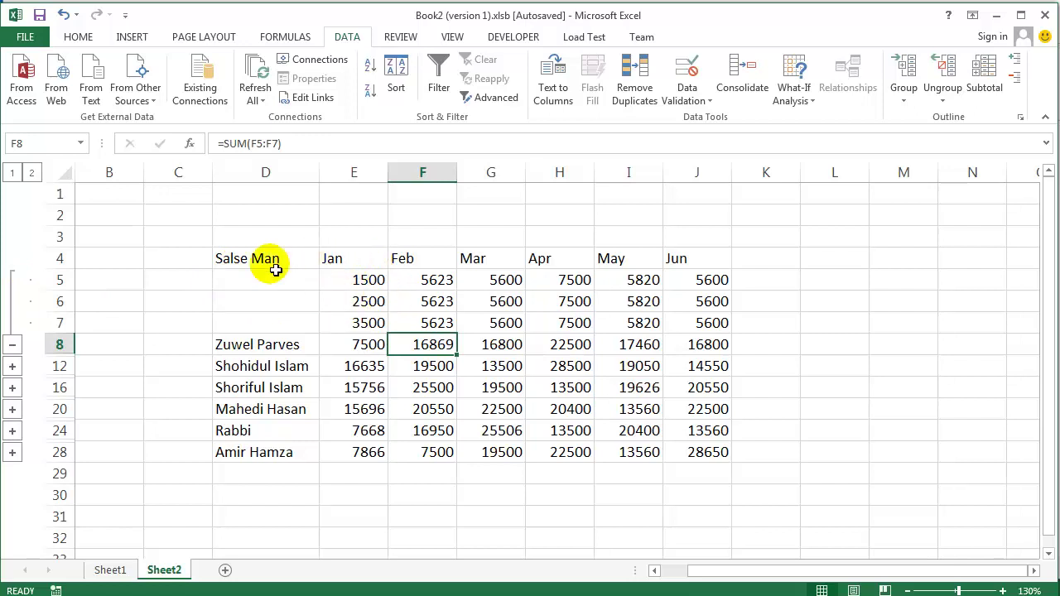
click(344, 283)
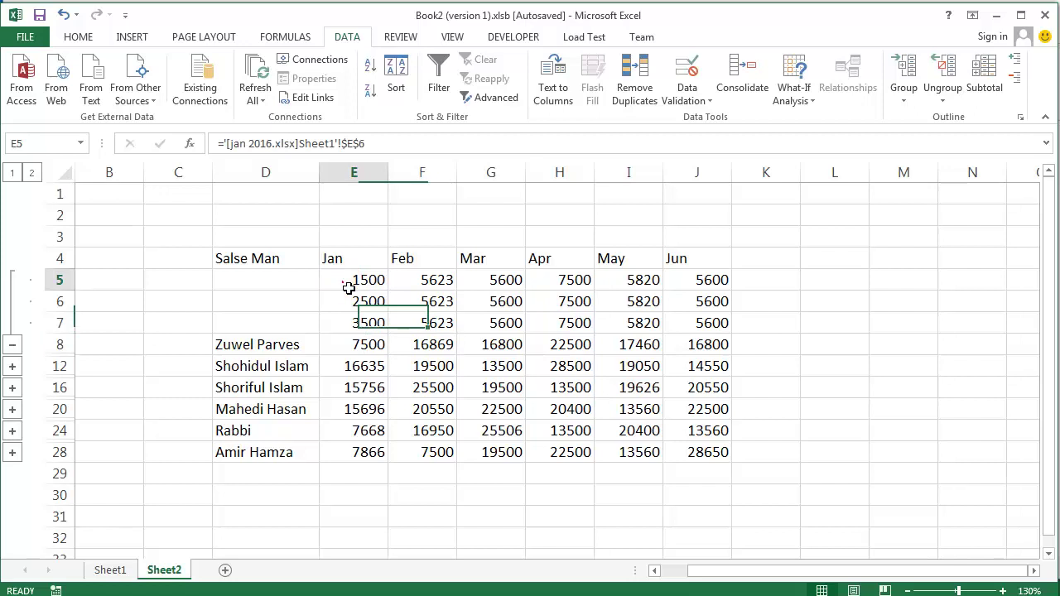
Examine the source links in E6 and E7, then collapse the first salesperson's outline group
click(349, 301)
click(383, 332)
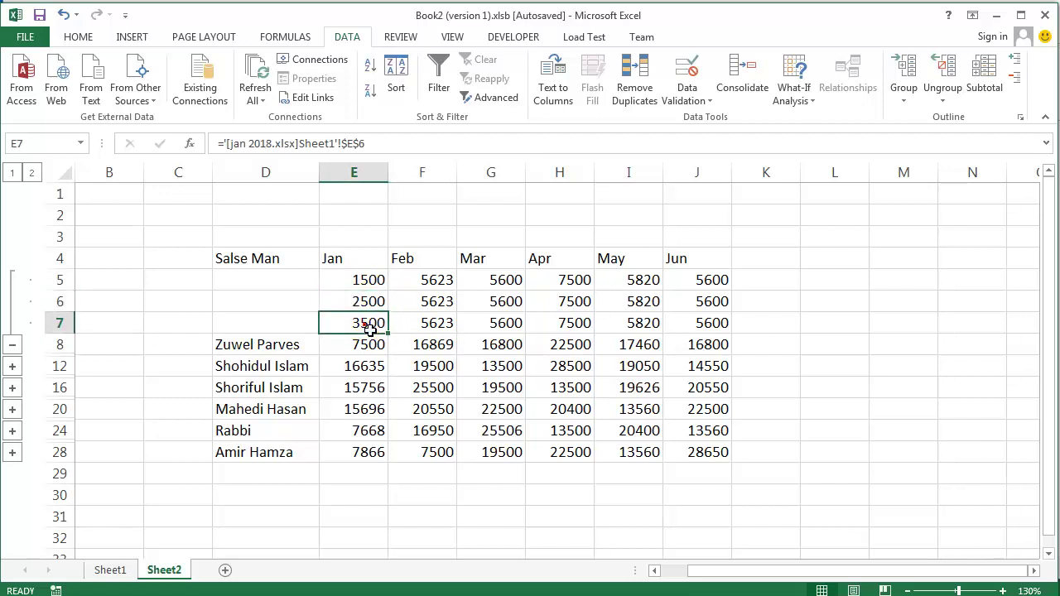
click(13, 345)
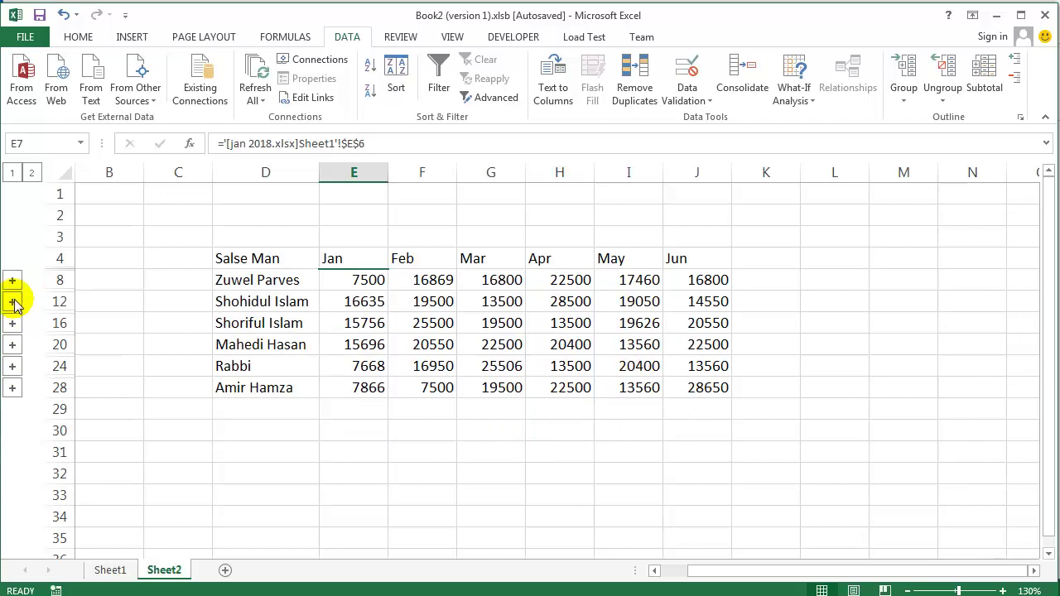
Expand the second and first salespersons' outline groups to view their yearly figures, then collapse both groups again
click(12, 302)
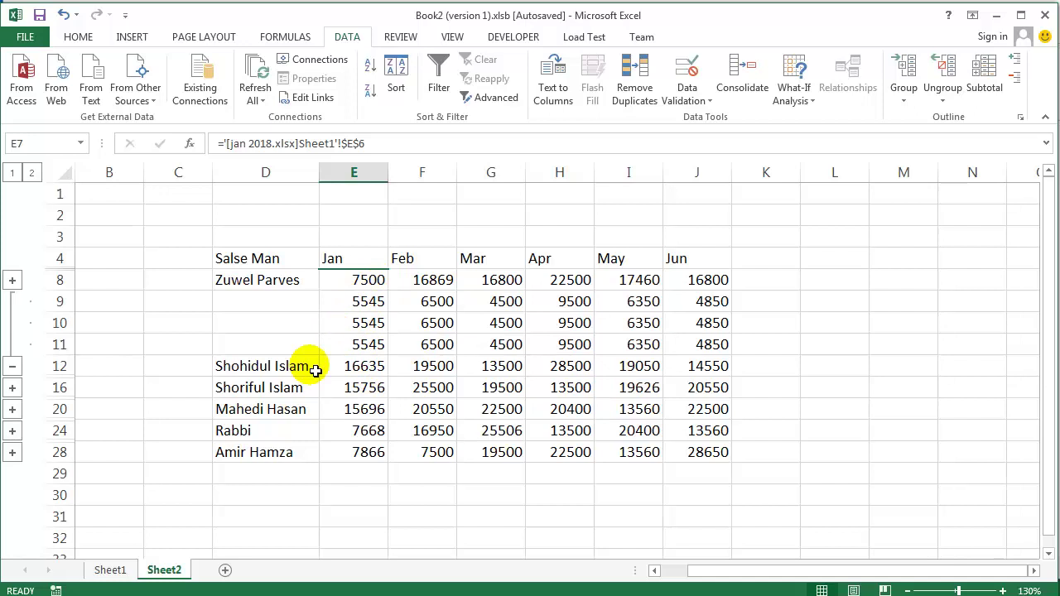
click(13, 279)
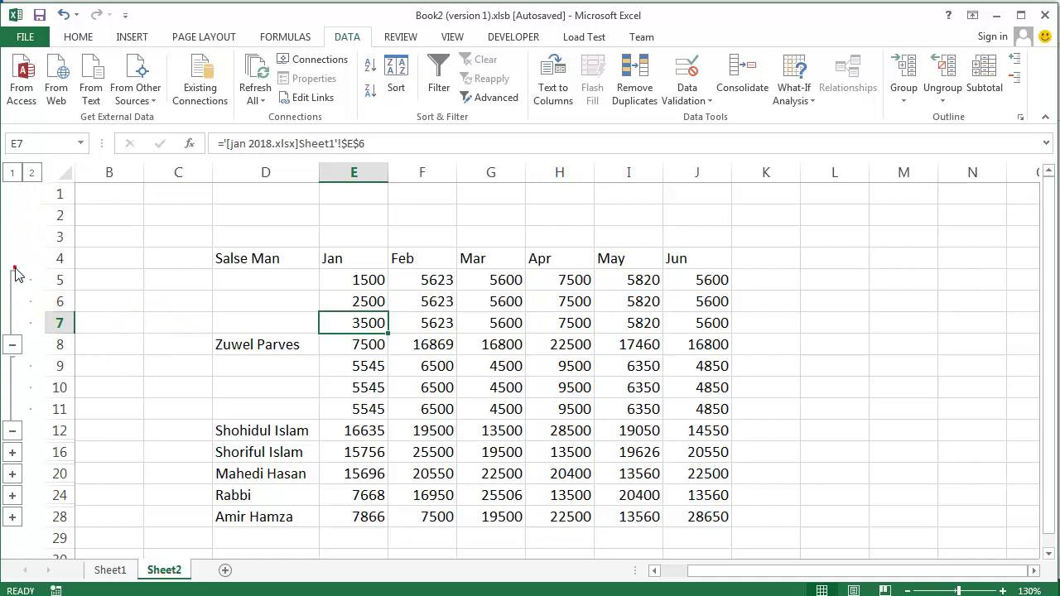
click(12, 346)
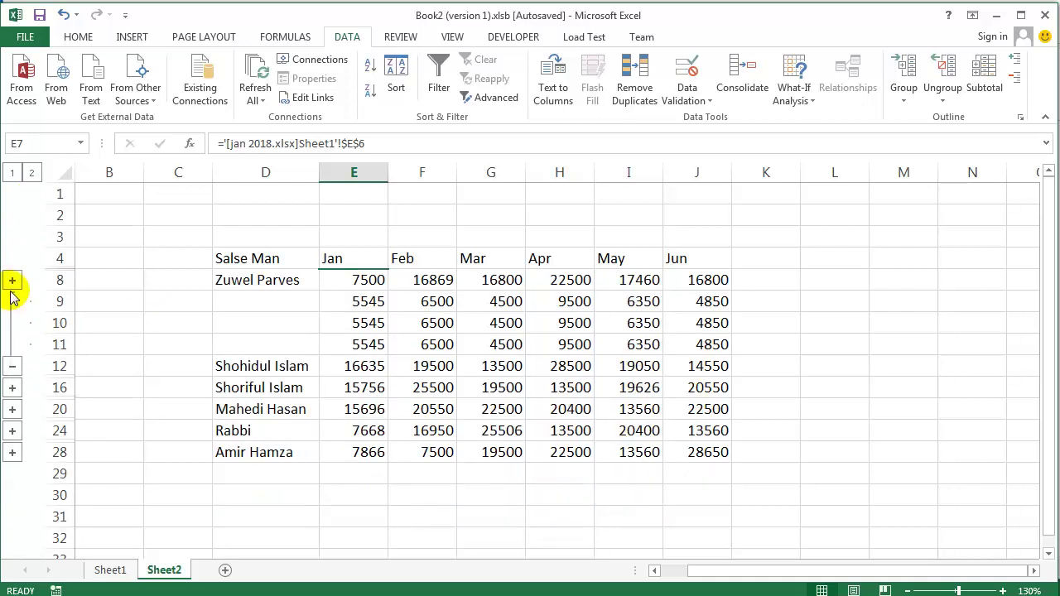
click(12, 365)
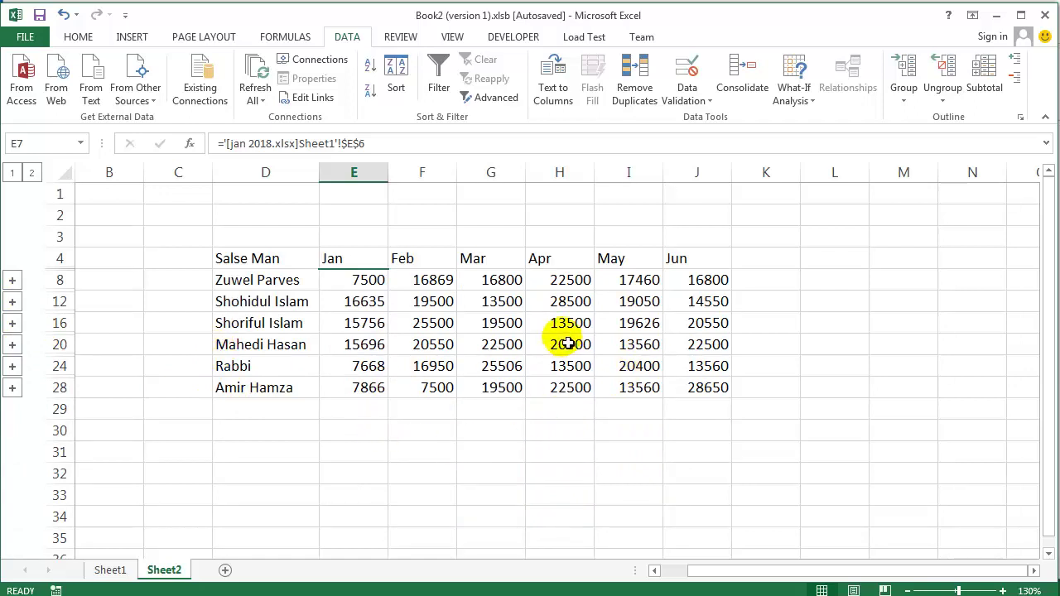
Format the header row D4:J4 with centred horizontal and vertical alignment, yellow fill and bold text
click(542, 451)
drag(235, 260, 707, 255)
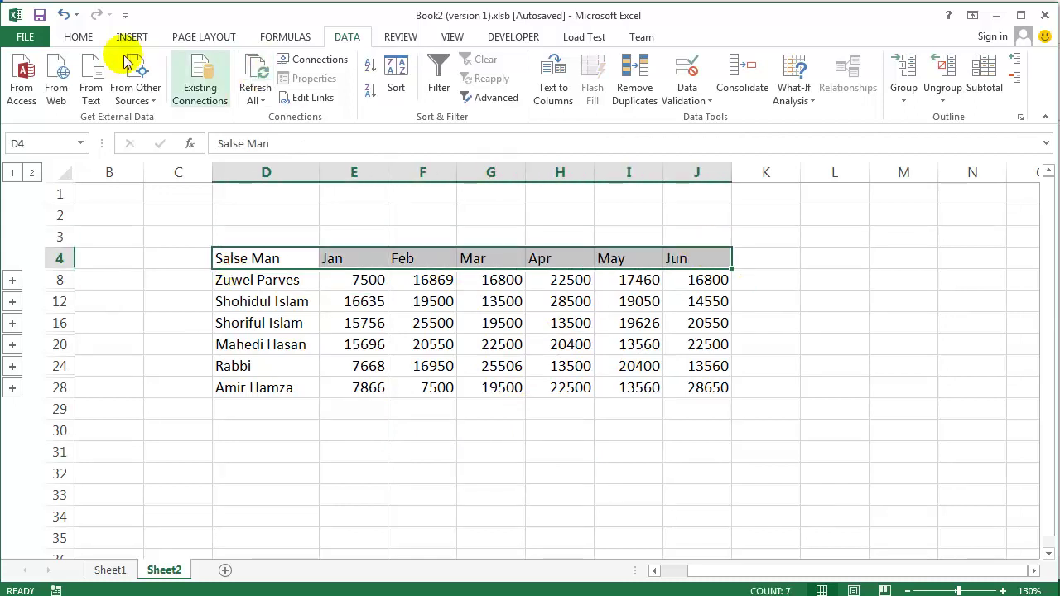
click(77, 37)
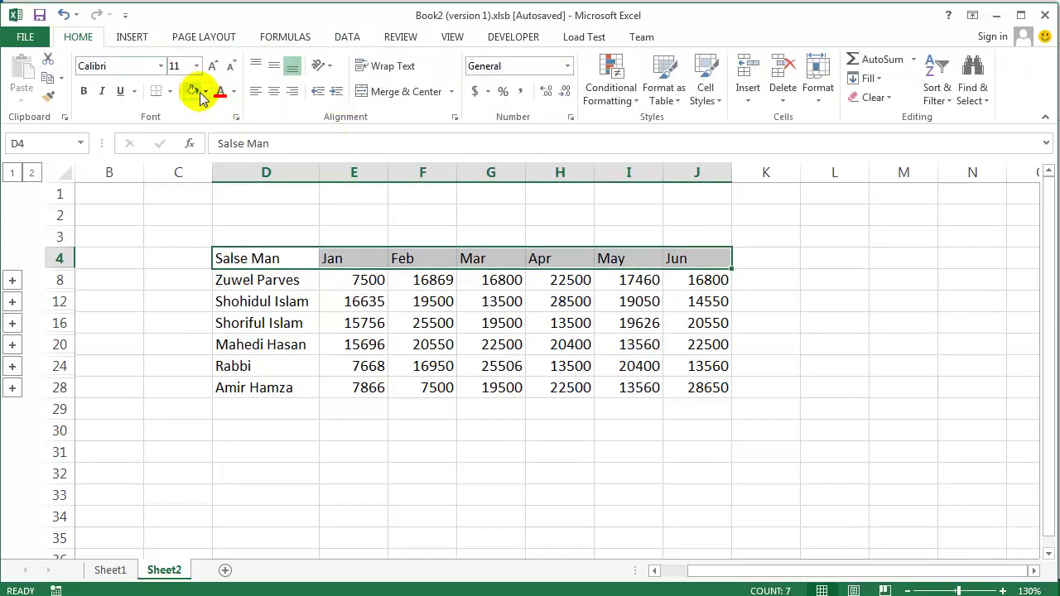
click(273, 91)
click(273, 66)
click(196, 93)
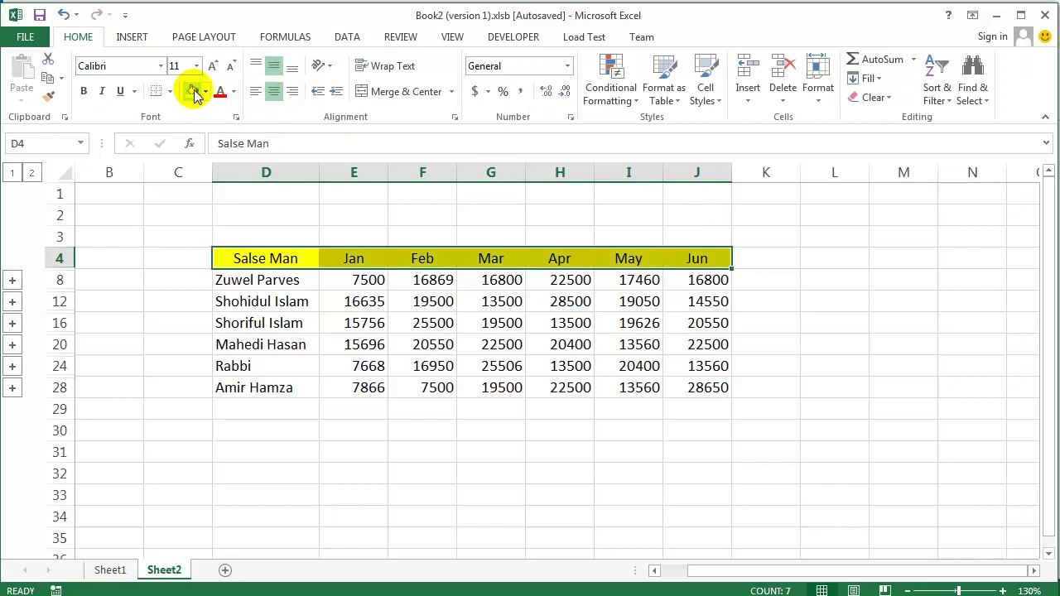
click(85, 92)
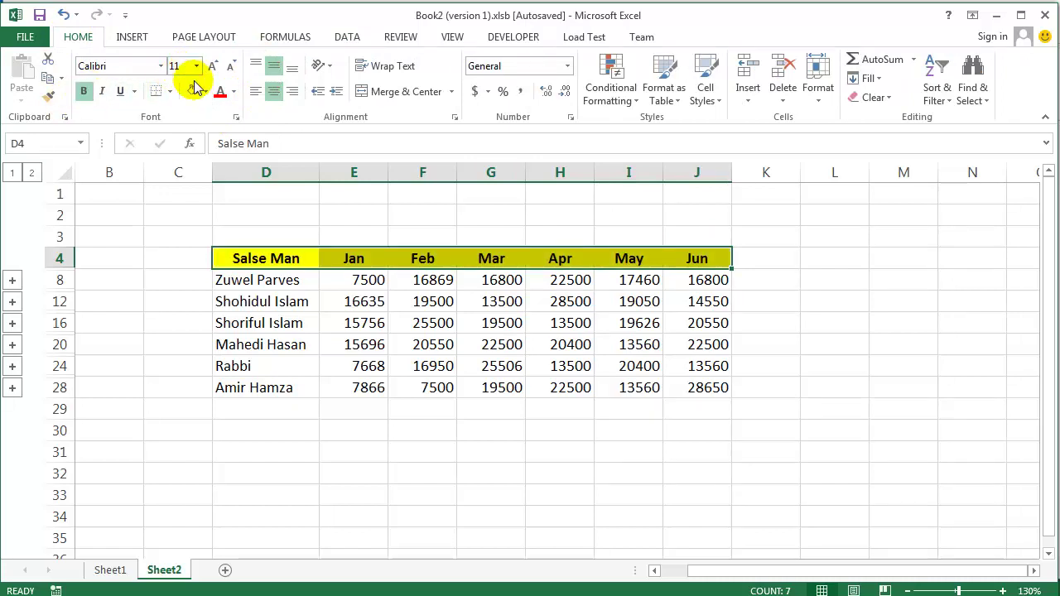
click(831, 280)
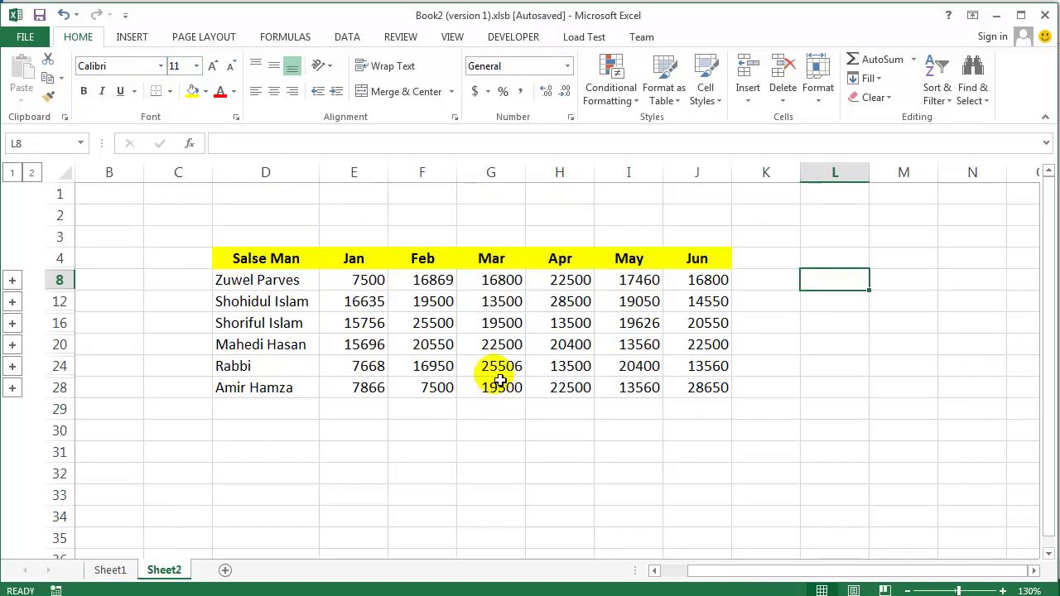
click(342, 37)
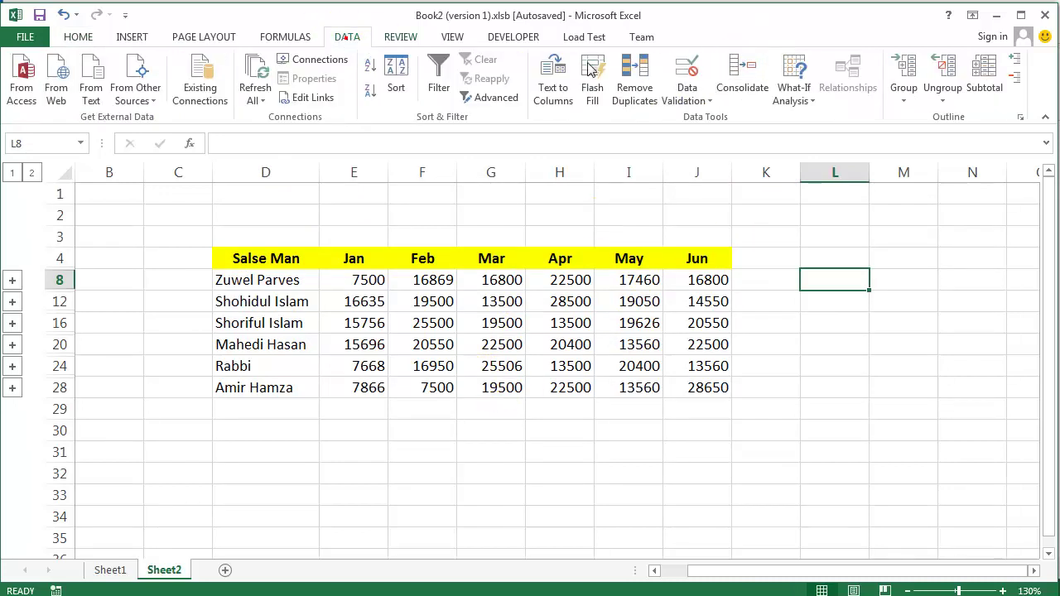